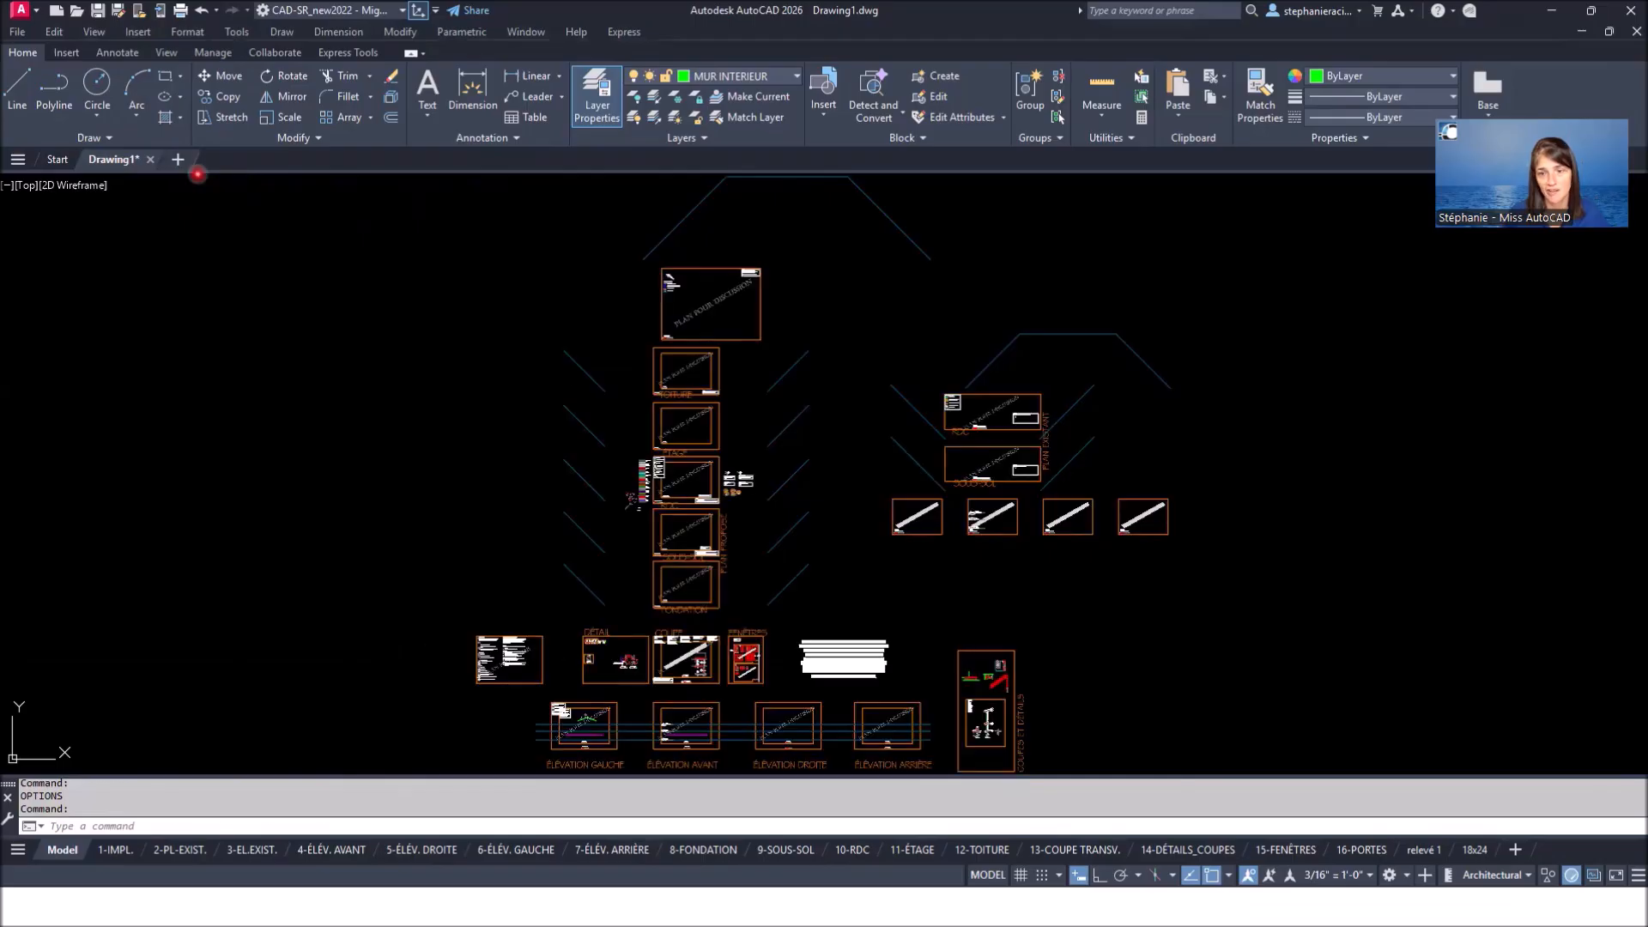
Create a new drawing from the default template and check its 4-ÉLÉV. AVANT layout before returning to model space
{"action": "left_click", "coordinate": [224, 159]}
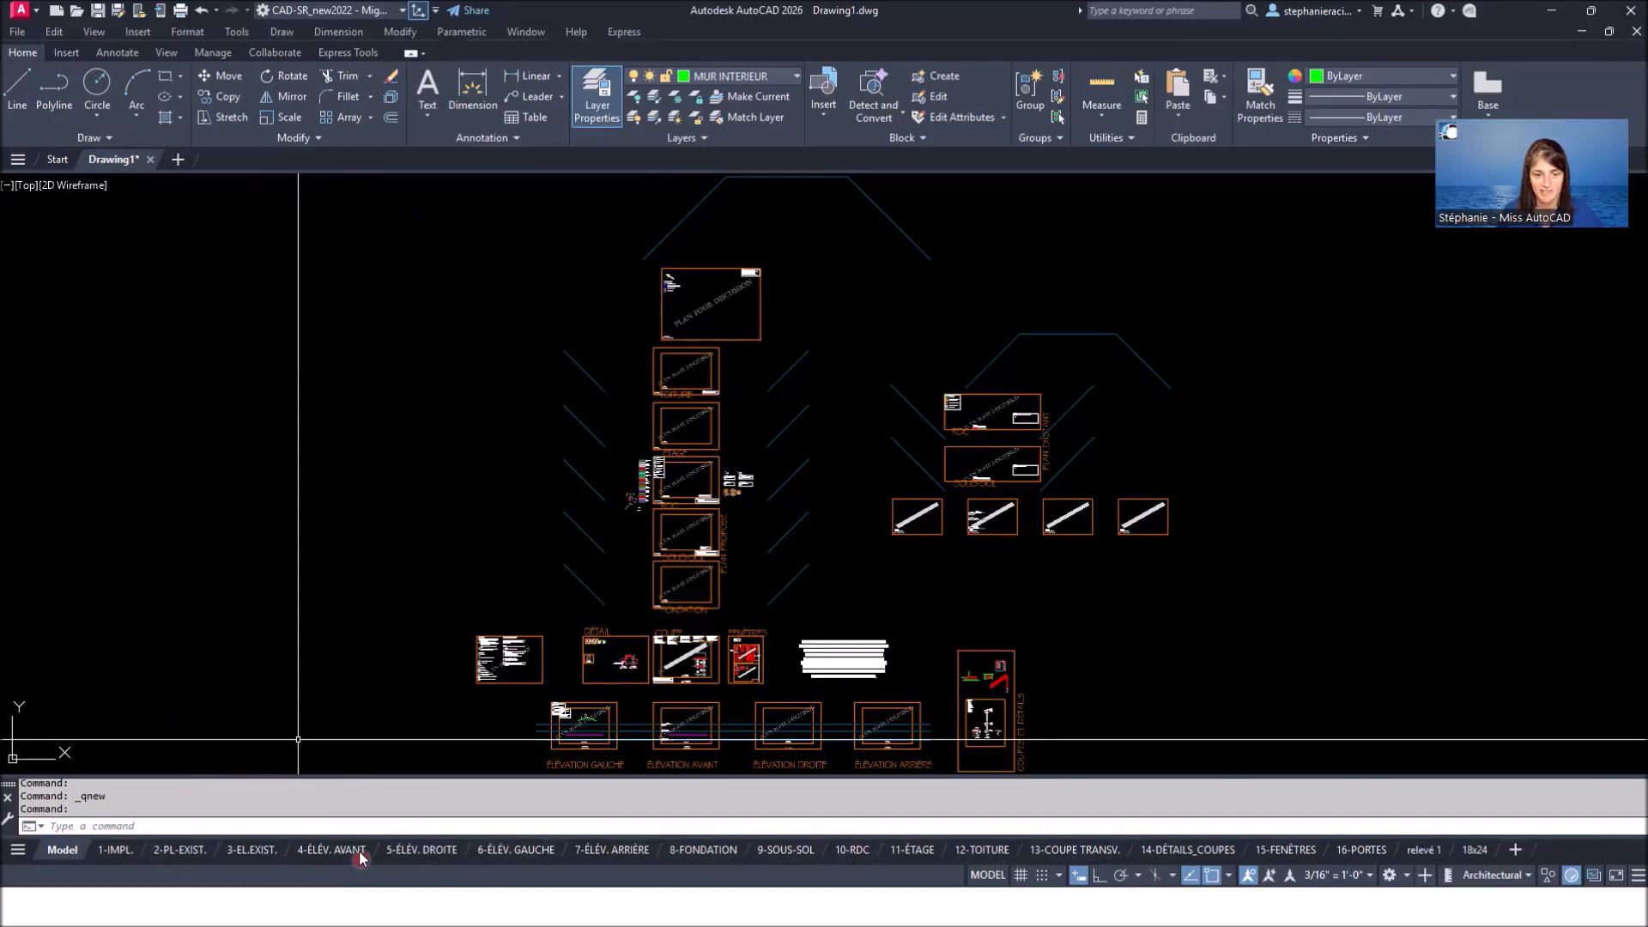
{"action": "left_click", "coordinate": [331, 850]}
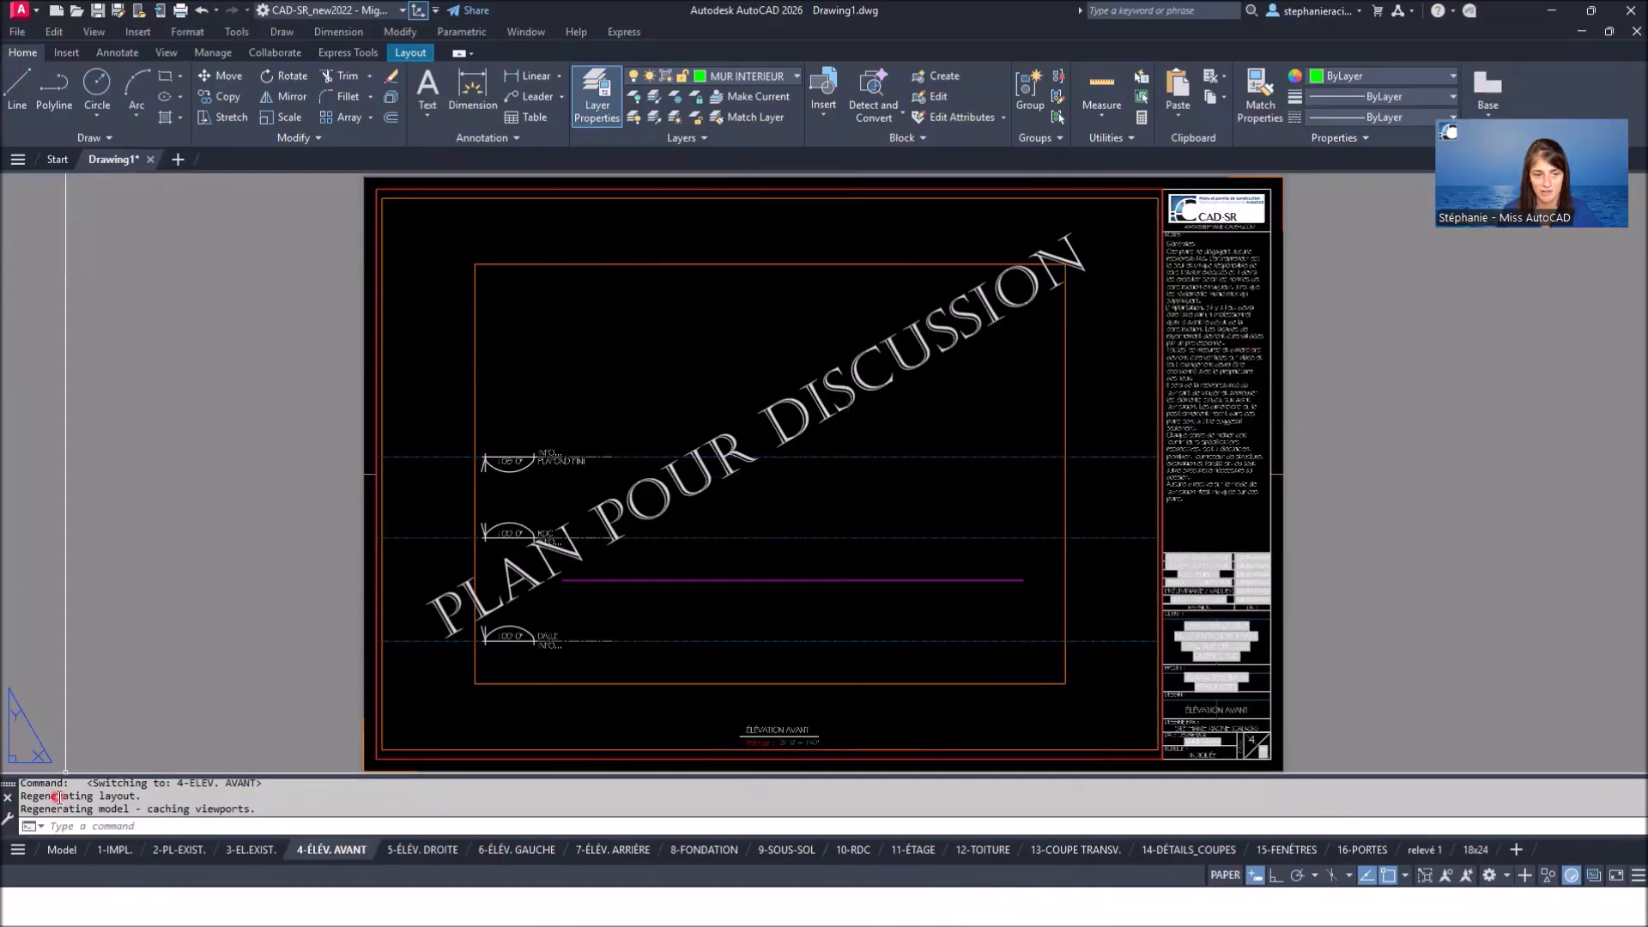
{"action": "left_click", "coordinate": [58, 851]}
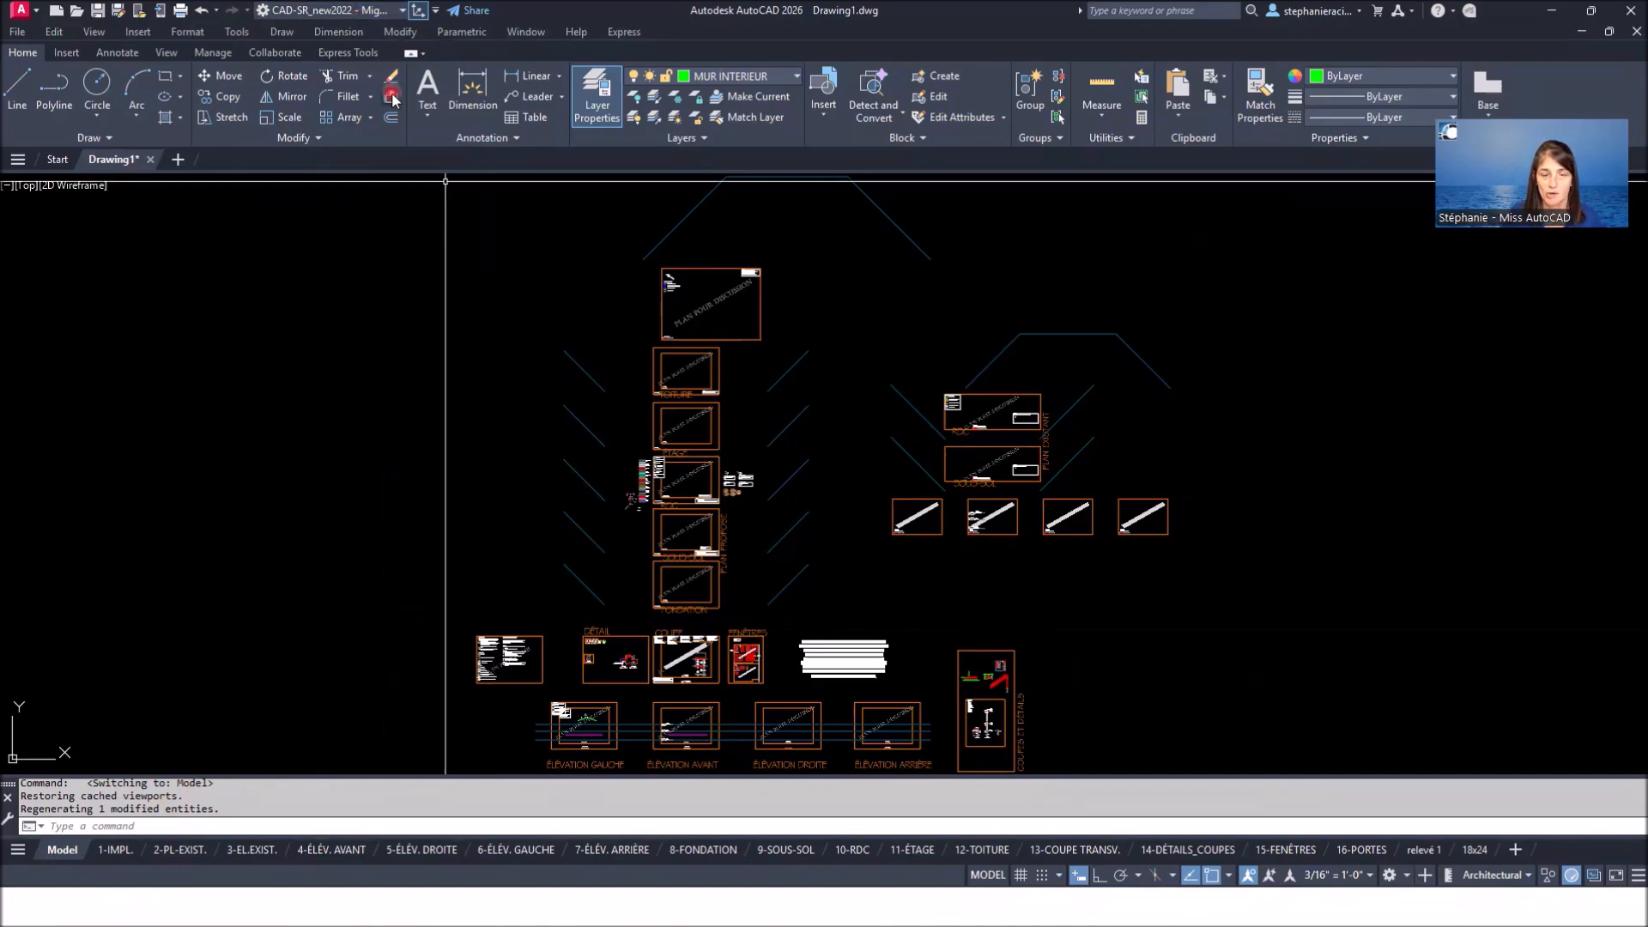
Open the Options dialog, widen it, and look up the default template file name for QNEW in the template settings
{"action": "left_click", "coordinate": [11, 820]}
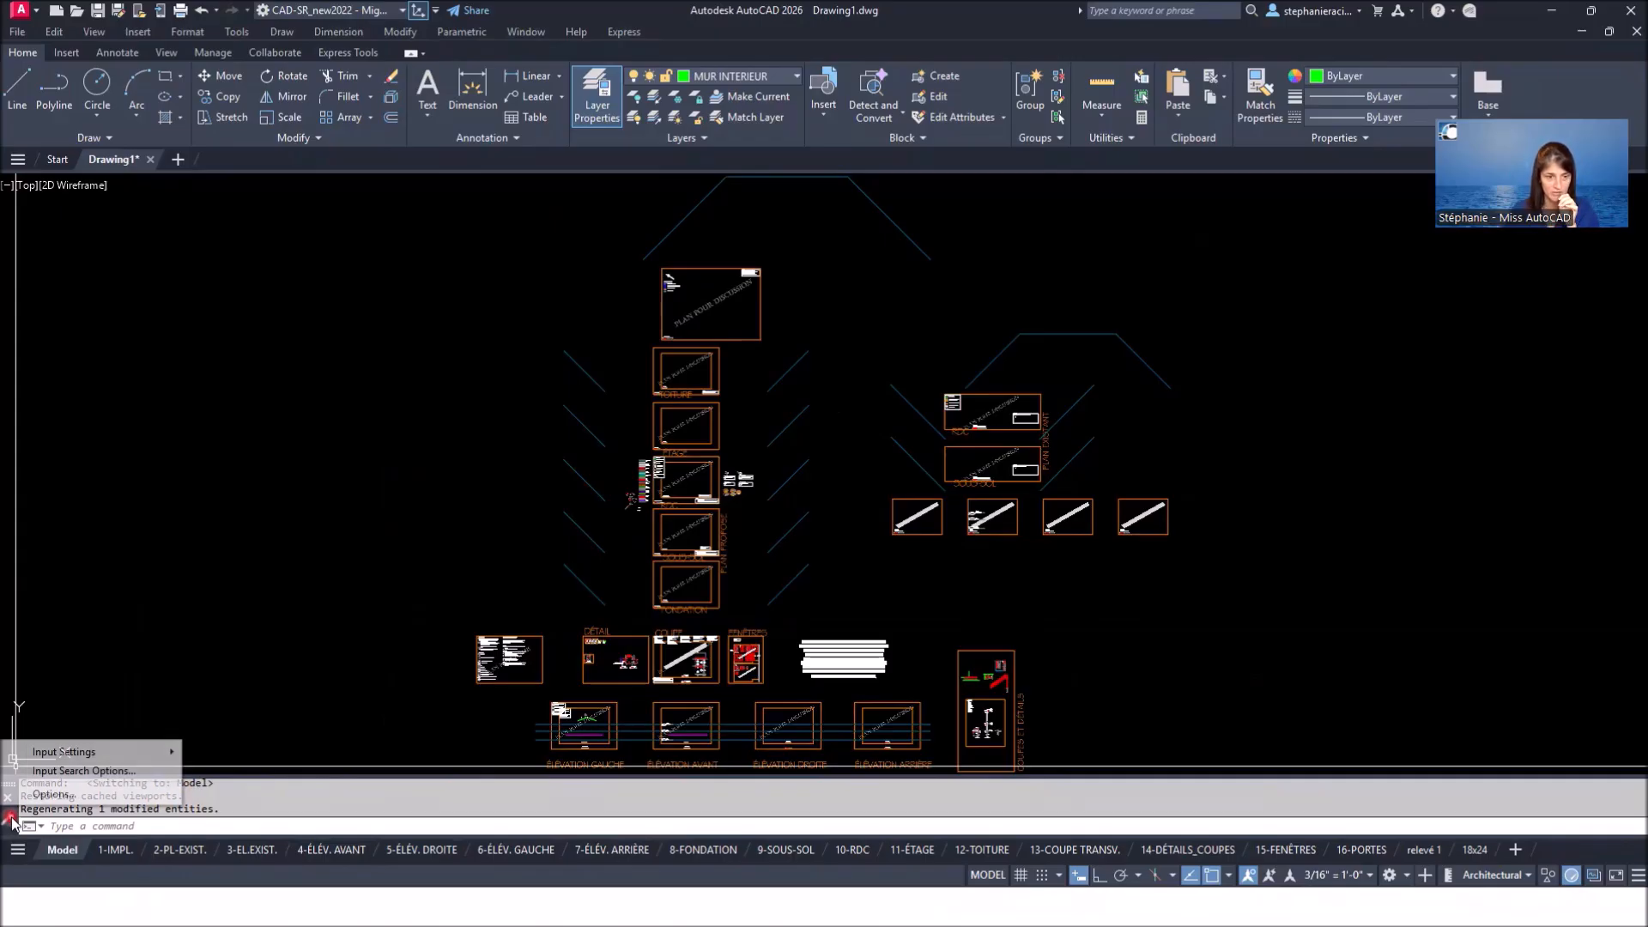
{"action": "left_click", "coordinate": [54, 794]}
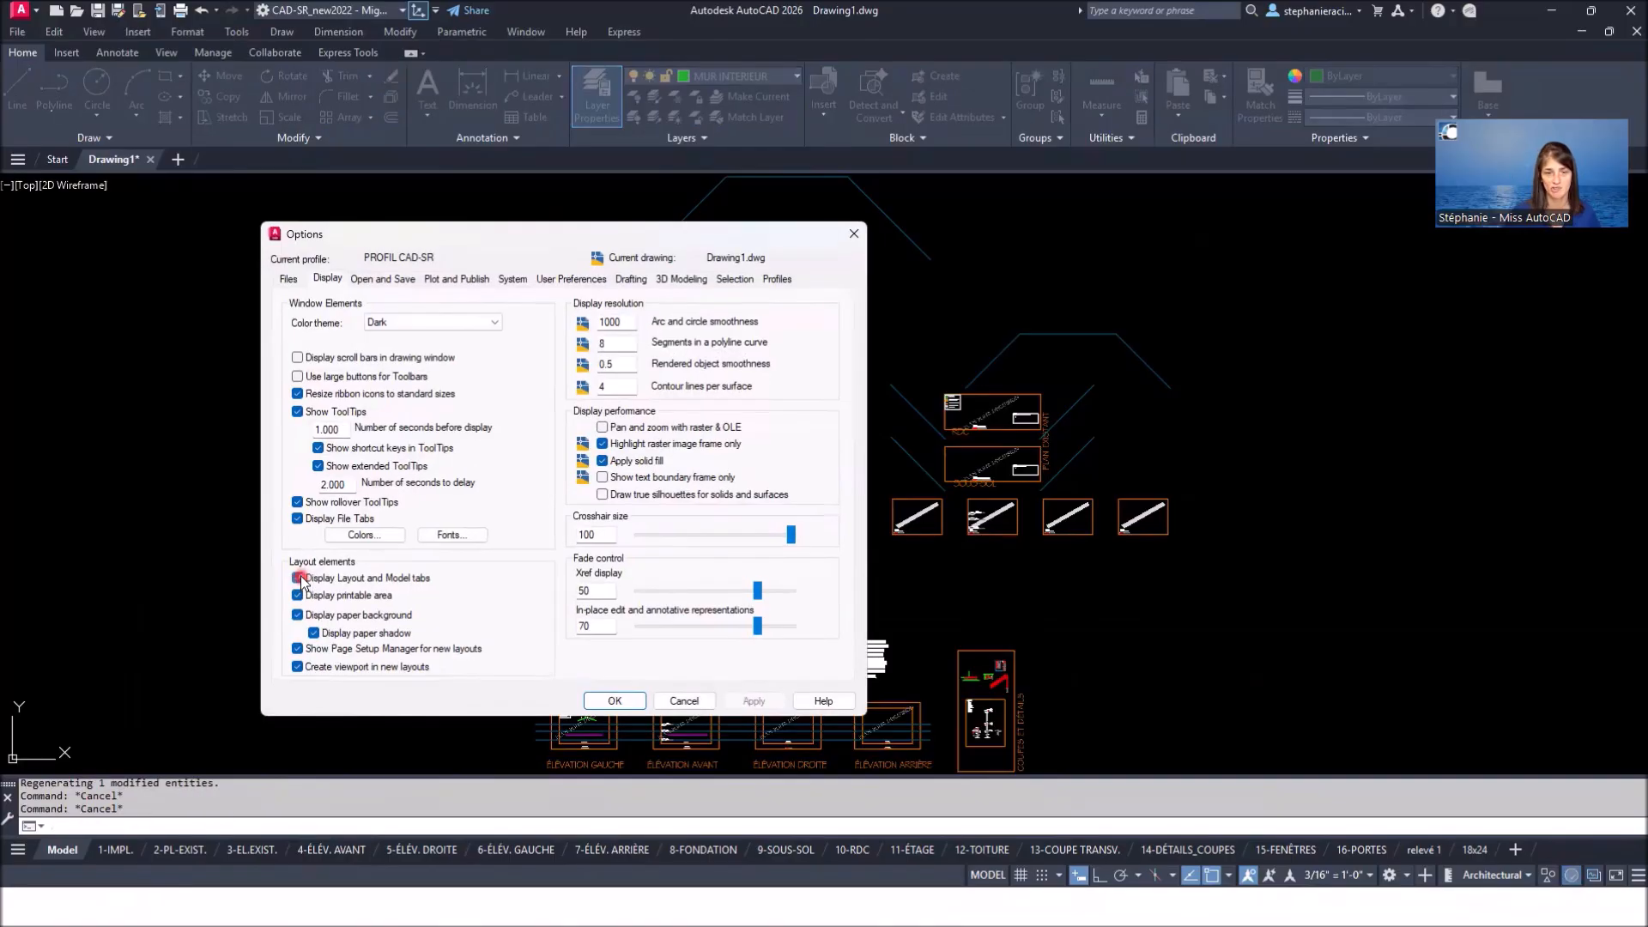
{"action": "left_click", "coordinate": [291, 279]}
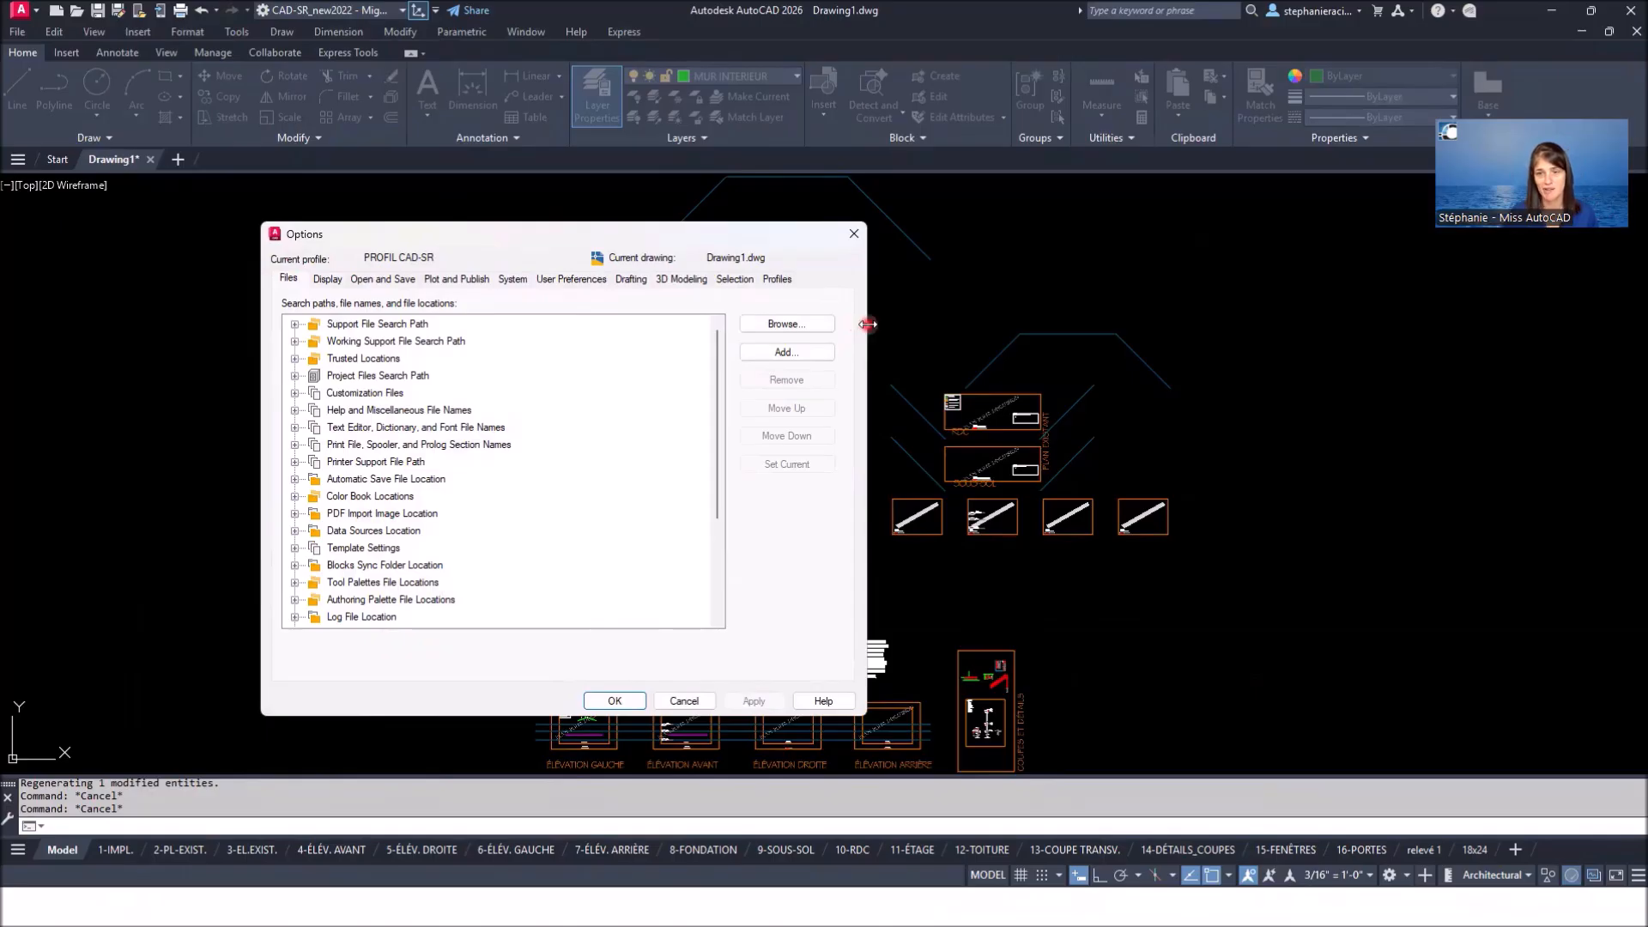
{"action": "left_click_drag", "start_coordinate": [867, 325], "coordinate": [943, 326]}
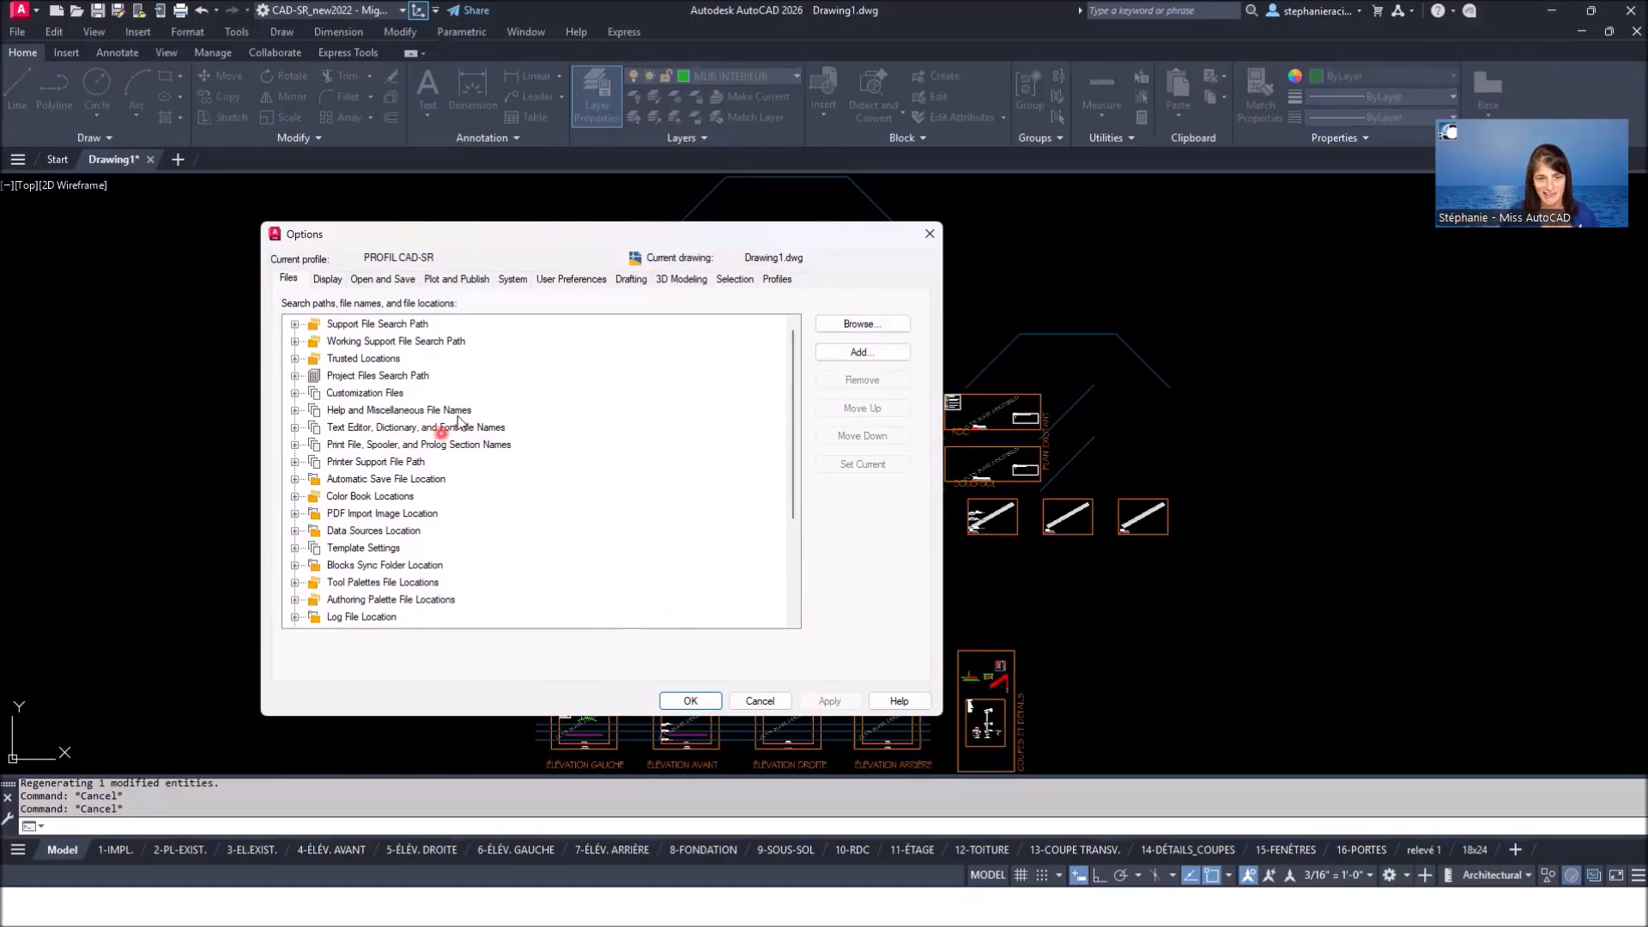
{"action": "left_click", "coordinate": [294, 548]}
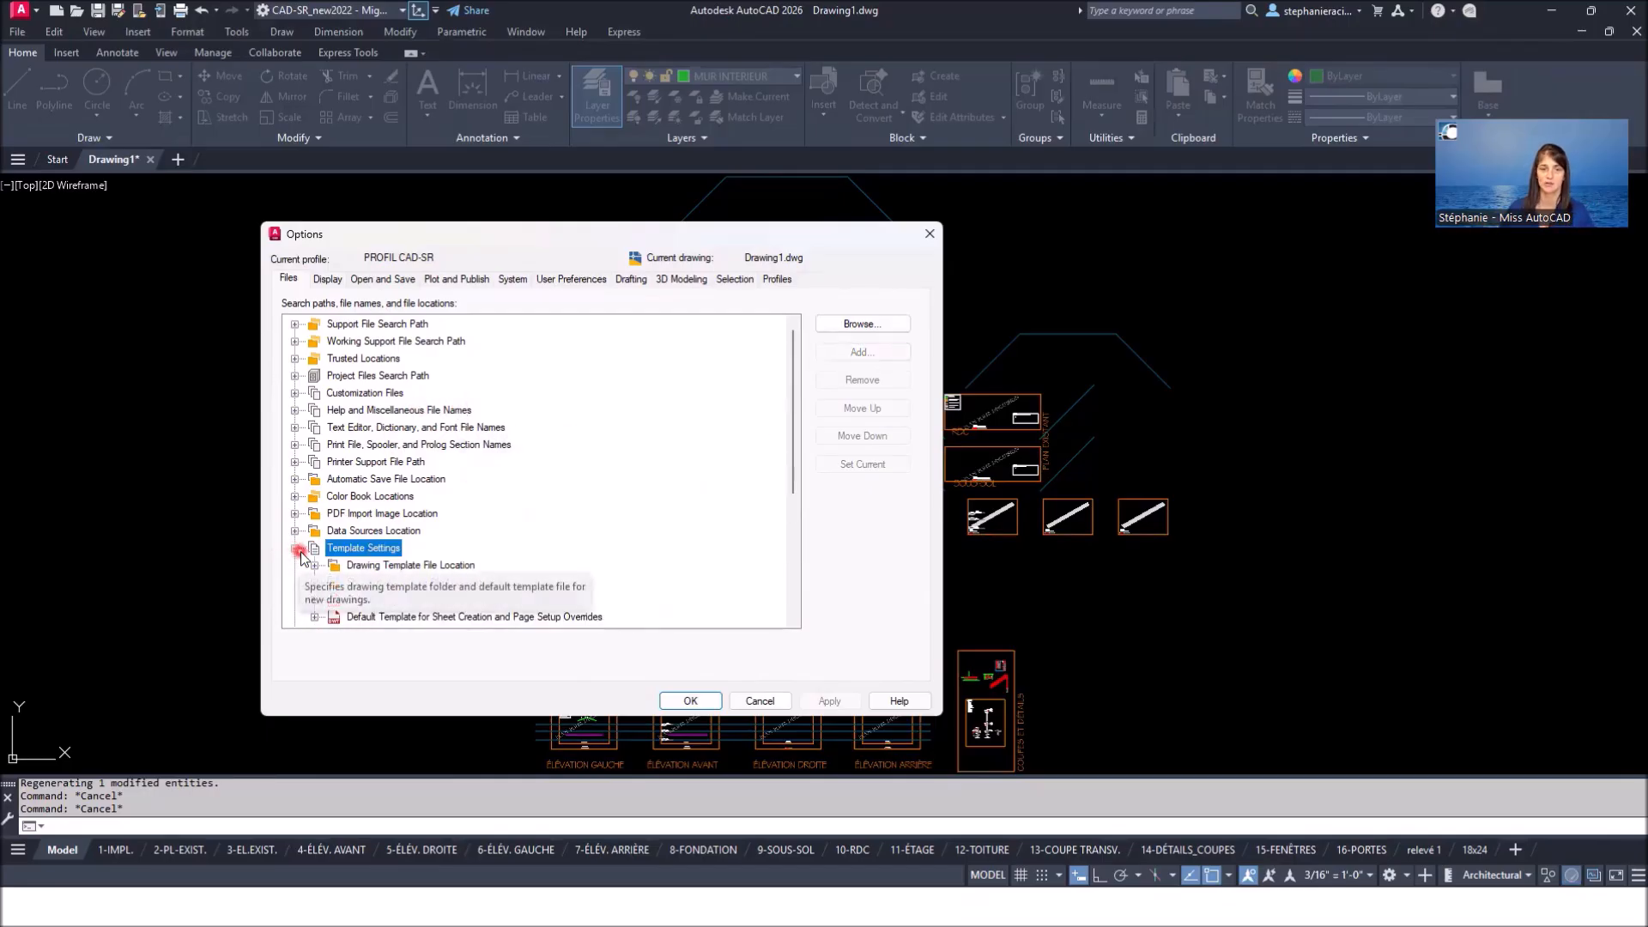
{"action": "scroll", "coordinate": [530, 455], "scroll_direction": "down", "scroll_amount": 2}
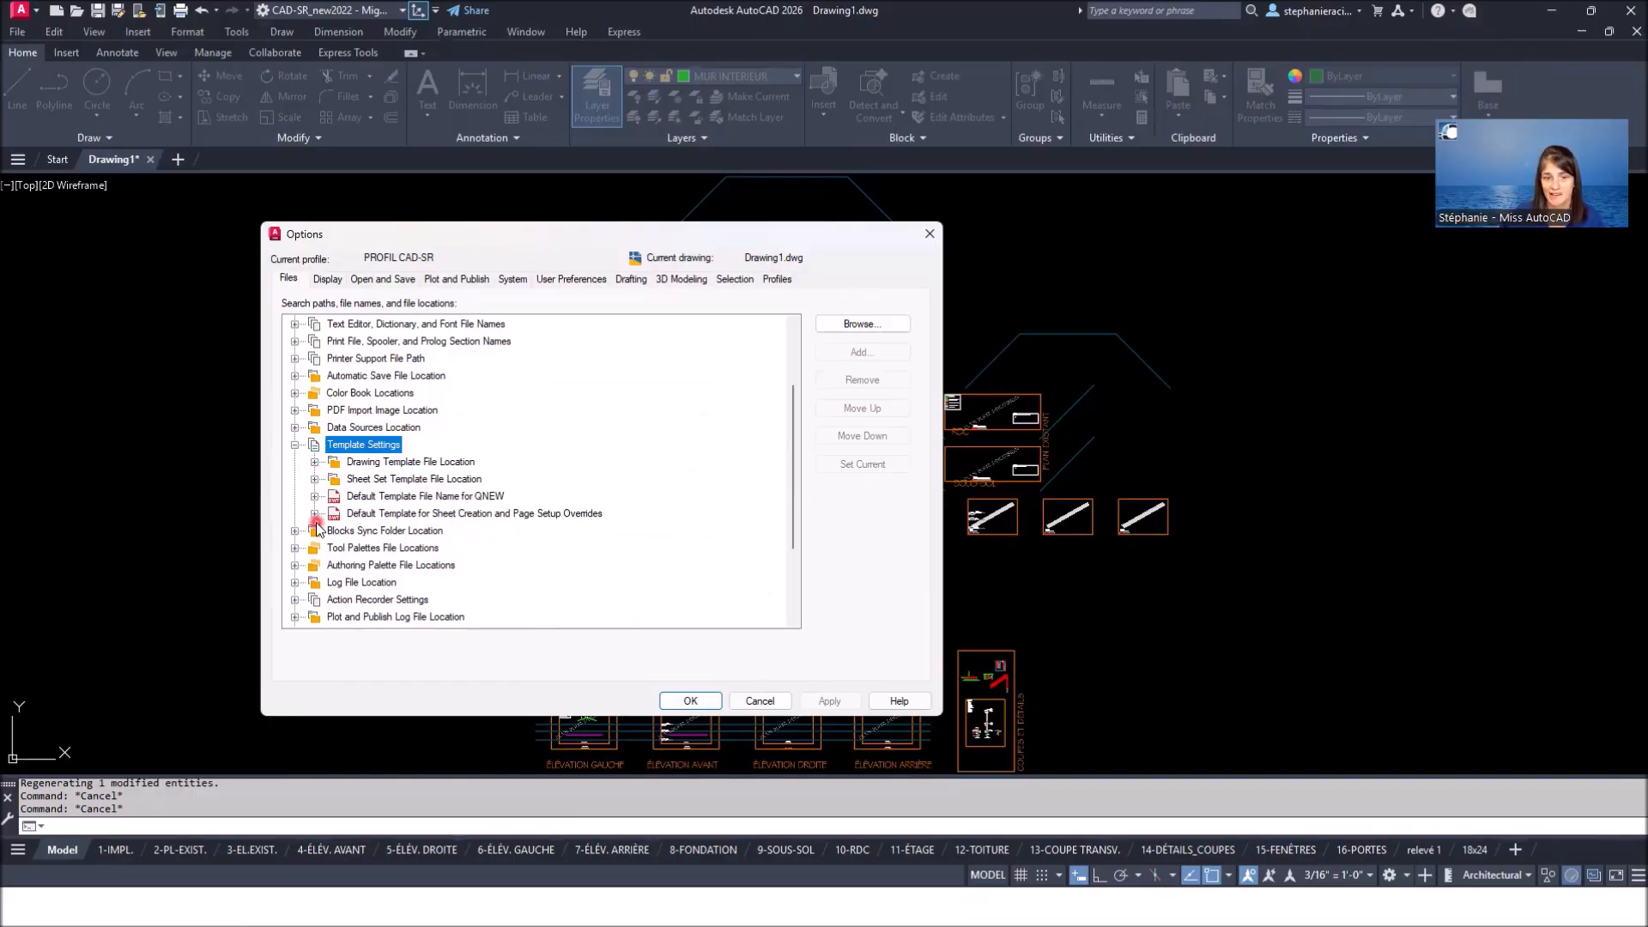
{"action": "left_click", "coordinate": [315, 496]}
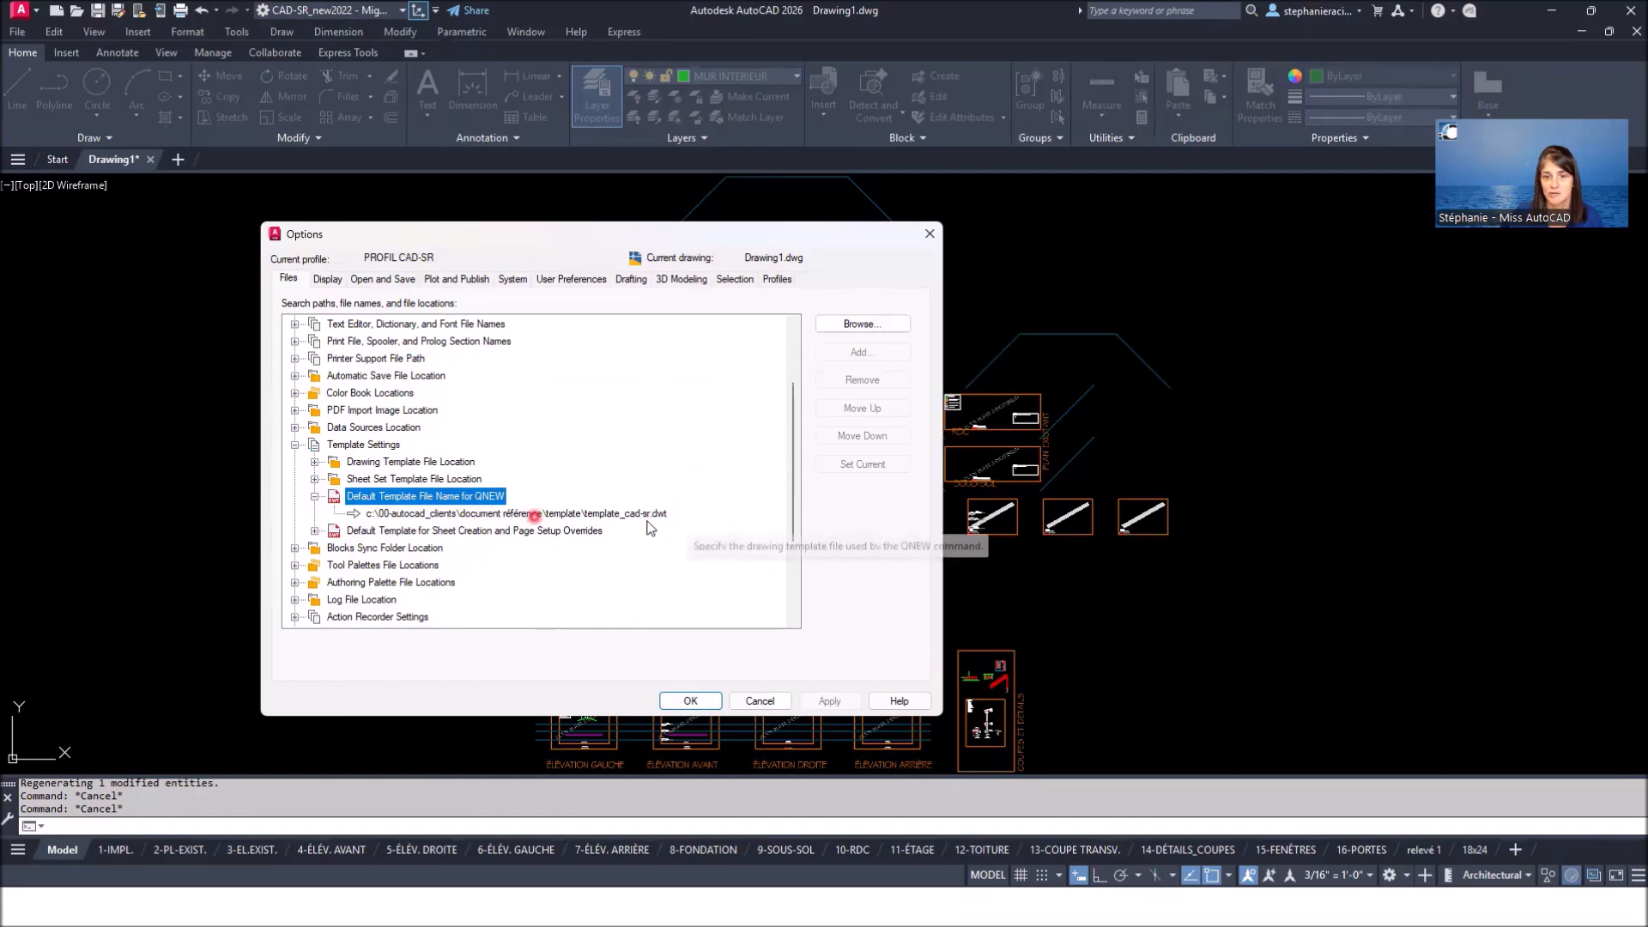
Keep the crosshair size at 100 and check the automatic save interval in the Open and Save options
{"action": "left_click", "coordinate": [327, 280]}
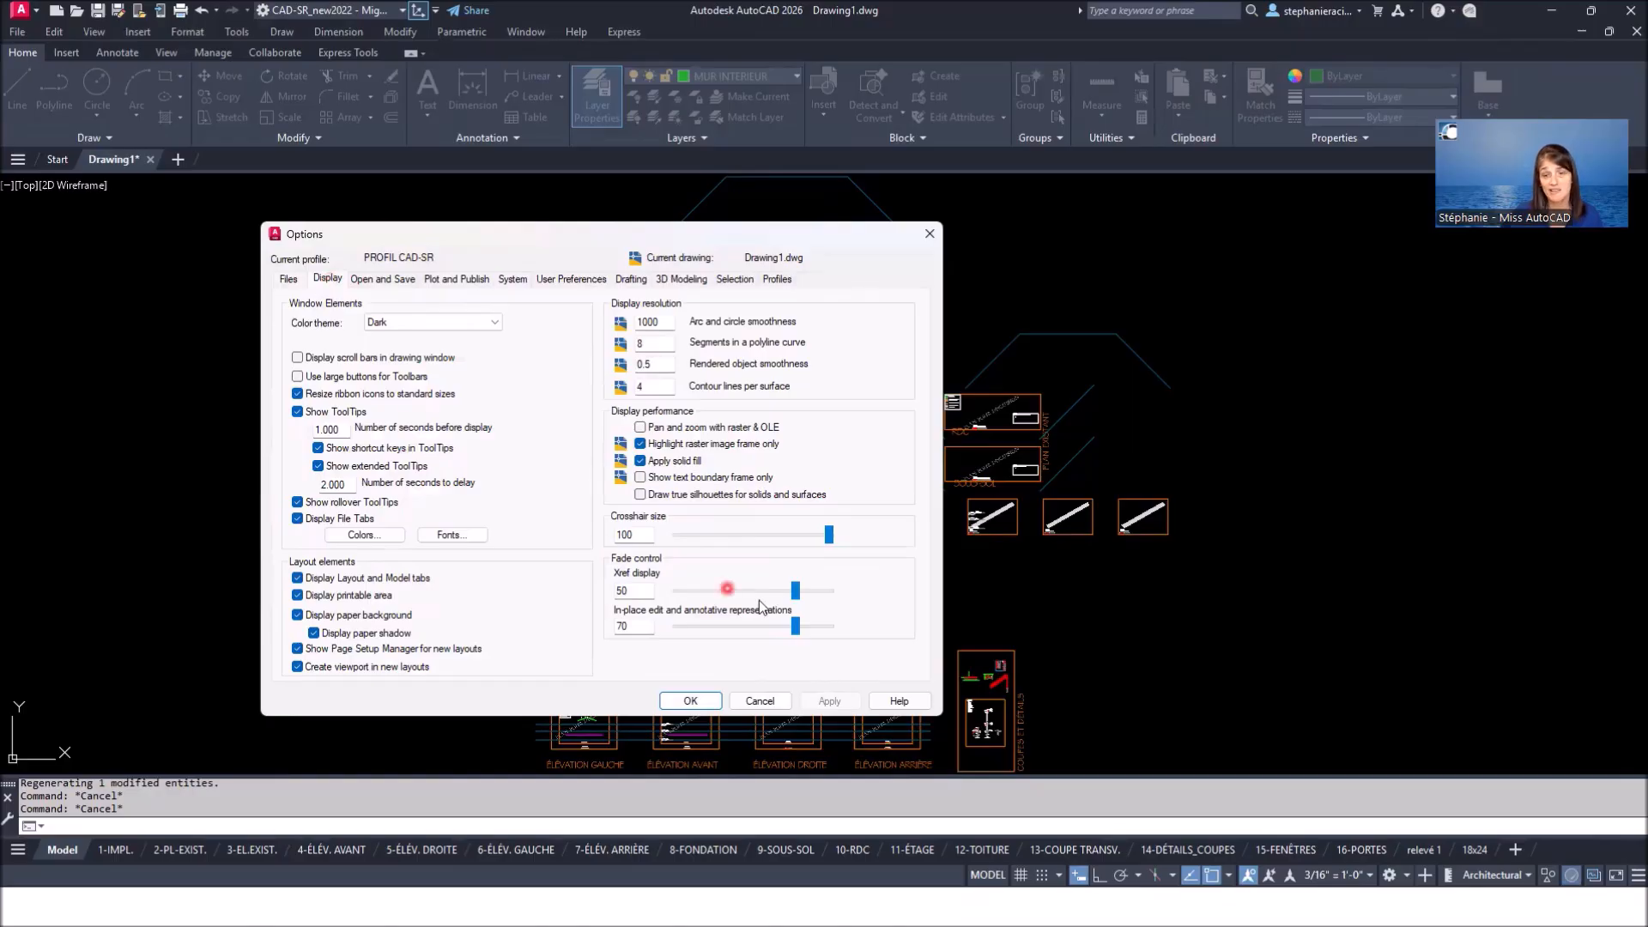
{"action": "mouse_move", "coordinate": [829, 535]}
{"action": "left_mouse_down"}
{"action": "mouse_move", "coordinate": [700, 539]}
{"action": "mouse_move", "coordinate": [1307, 379]}
{"action": "mouse_move", "coordinate": [1210, 467]}
{"action": "mouse_move", "coordinate": [873, 467]}
{"action": "mouse_move", "coordinate": [827, 546]}
{"action": "mouse_move", "coordinate": [719, 538]}
{"action": "mouse_move", "coordinate": [856, 534]}
{"action": "left_mouse_up"}
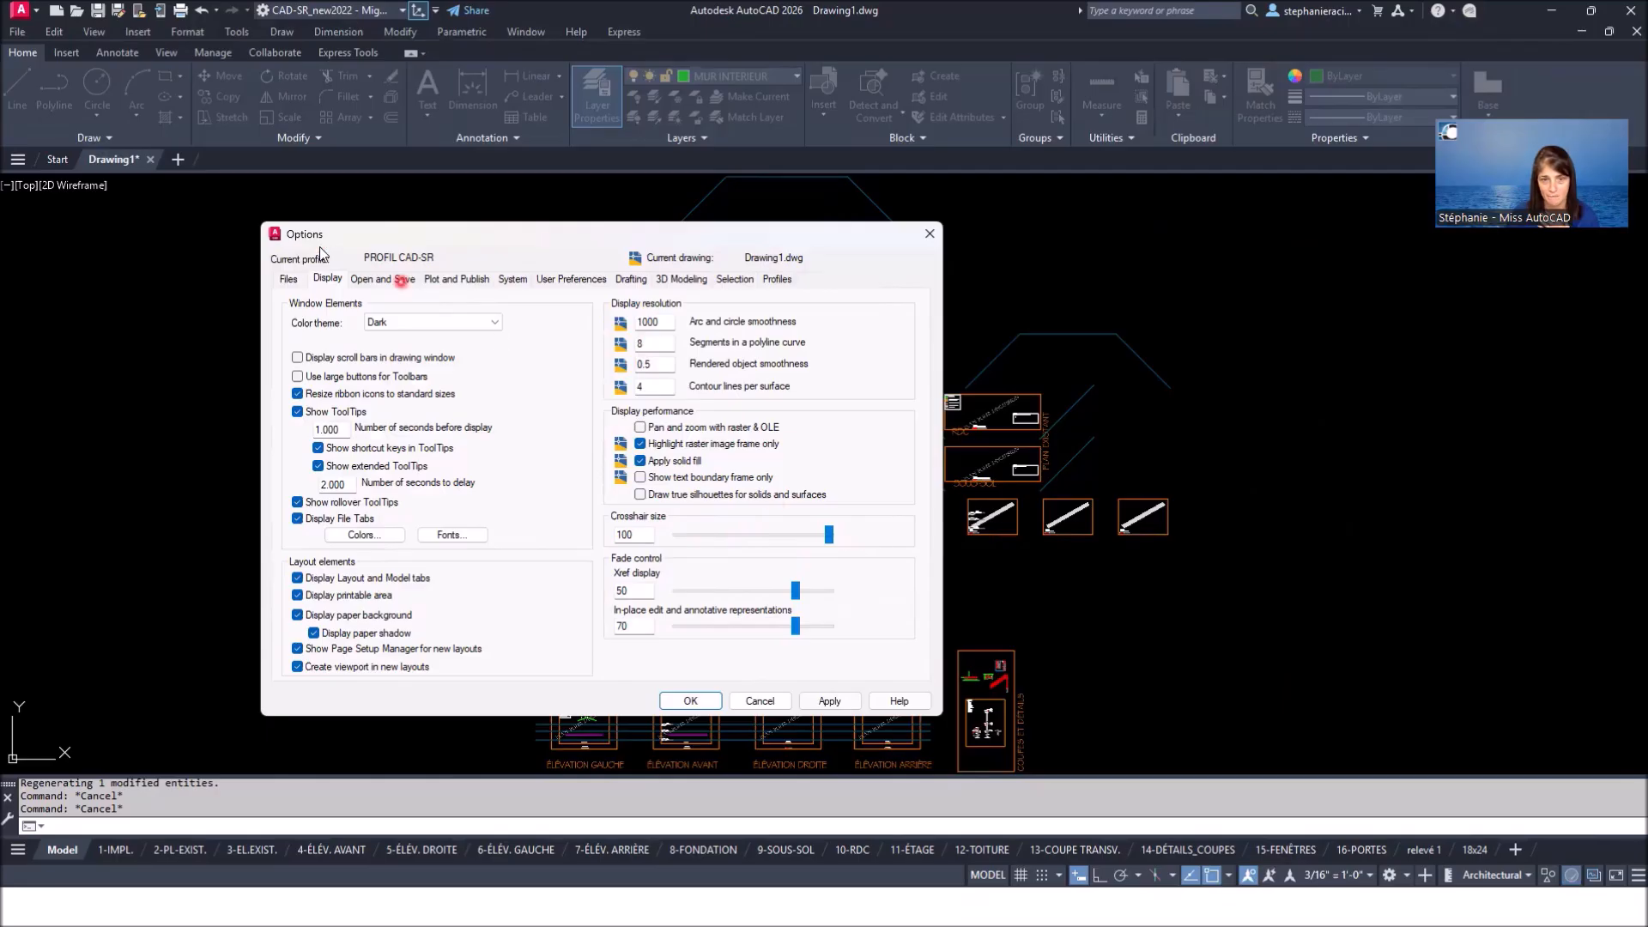
{"action": "left_click", "coordinate": [392, 281]}
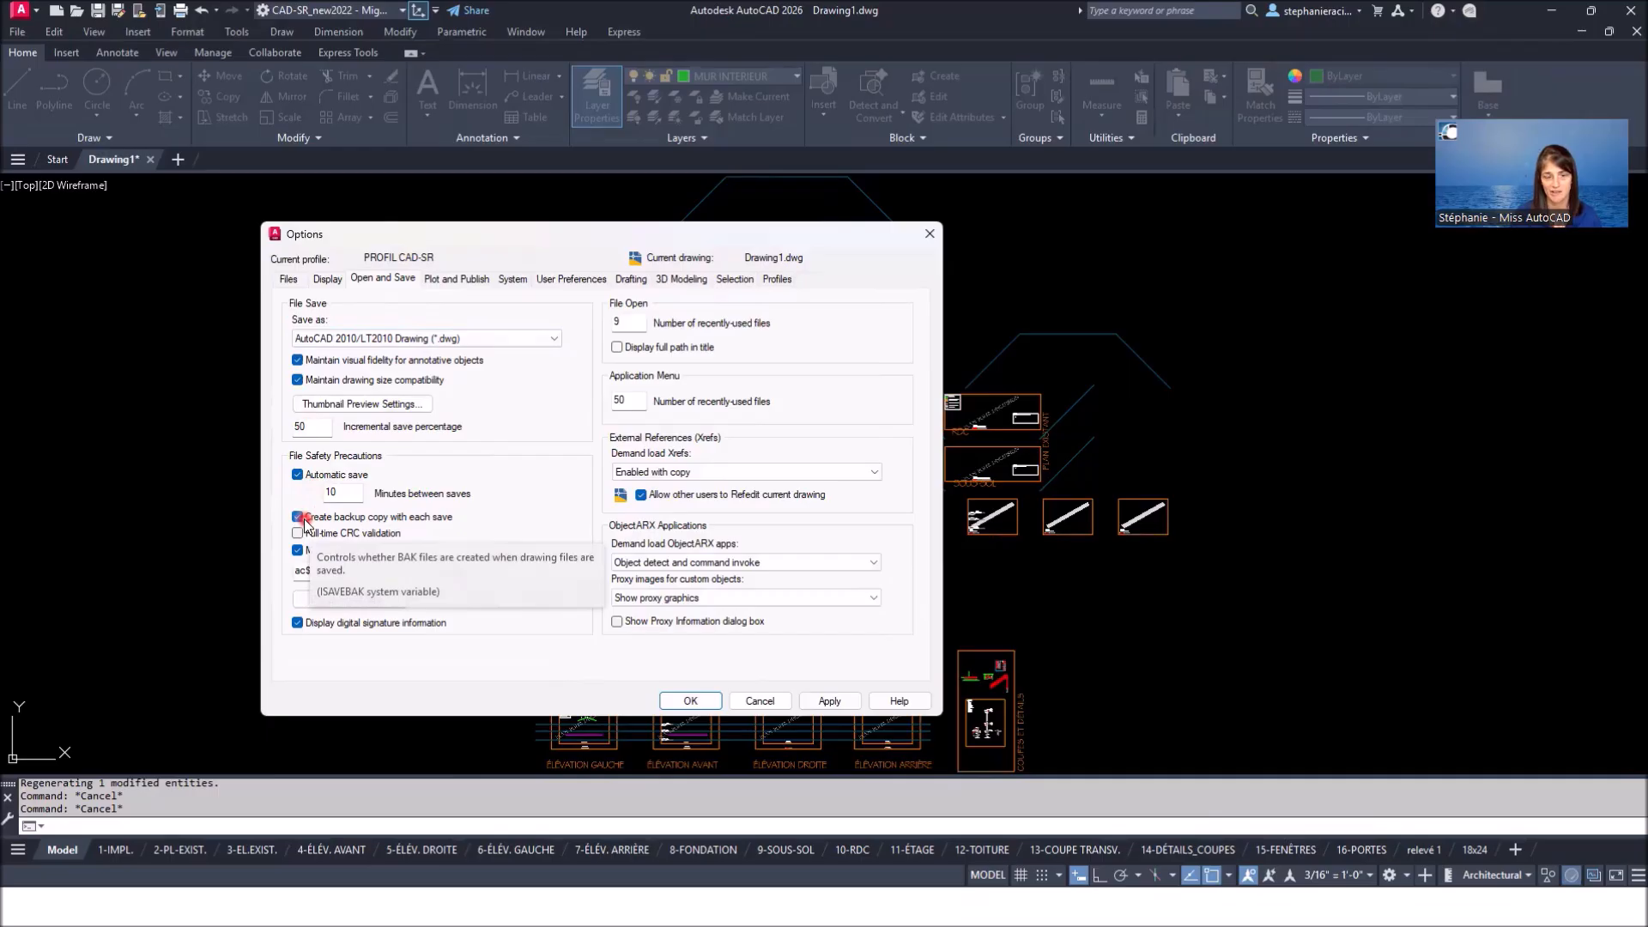
{"action": "double_click", "coordinate": [335, 492]}
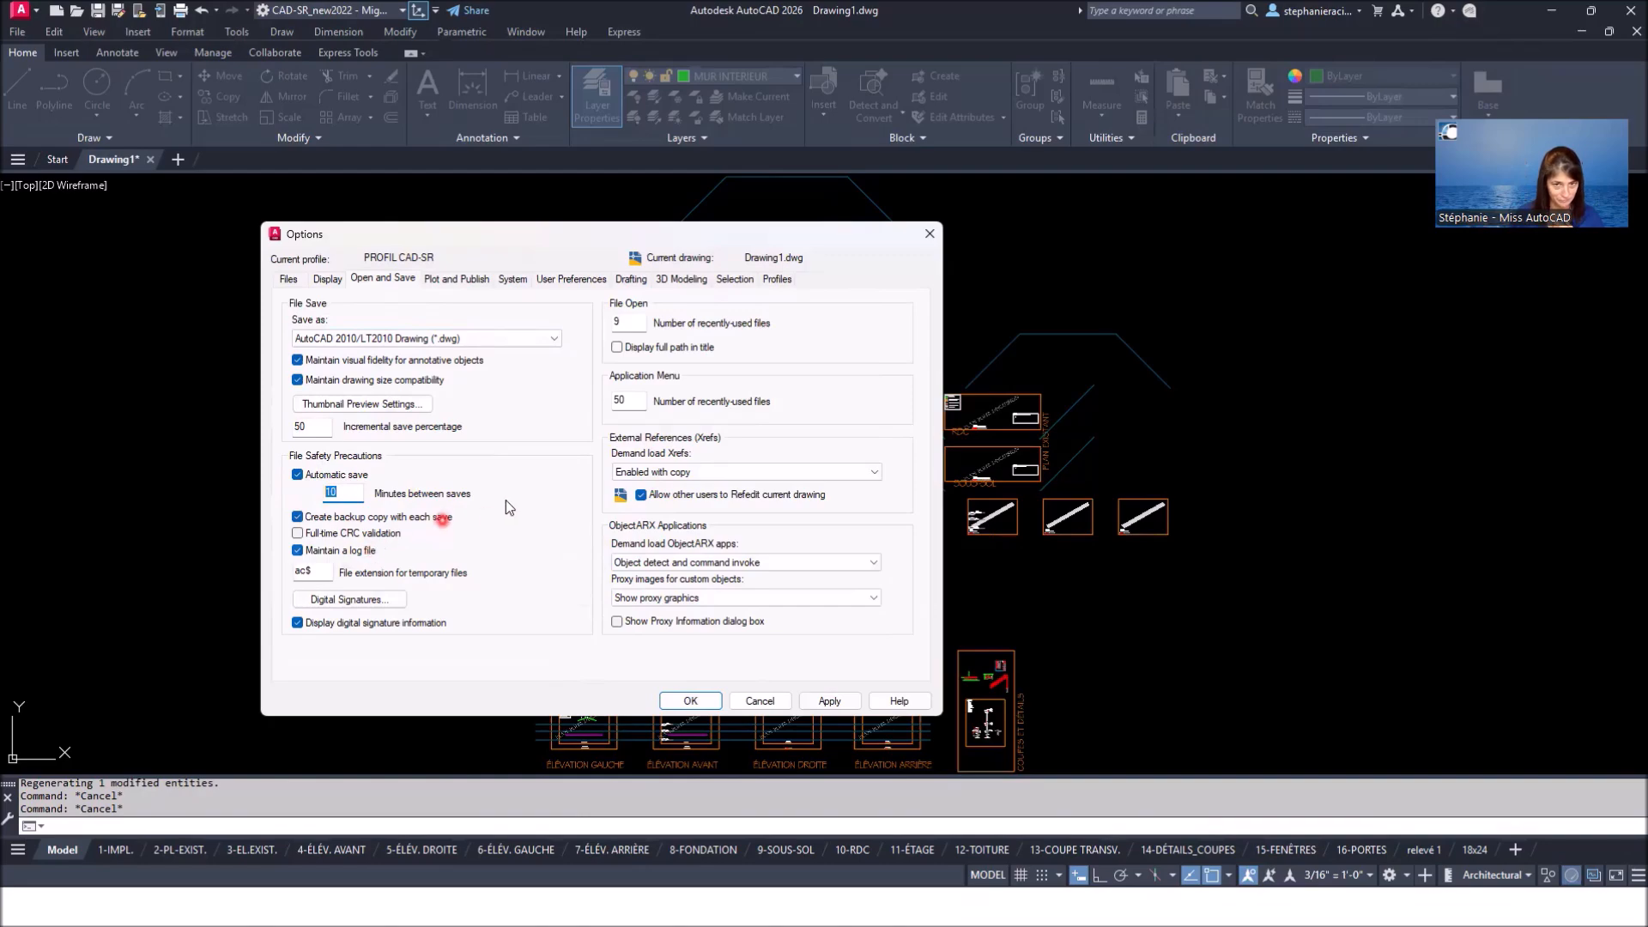
Review the available default output devices for new drawings in the plot and publish options without choosing another one
{"action": "left_click", "coordinate": [458, 279]}
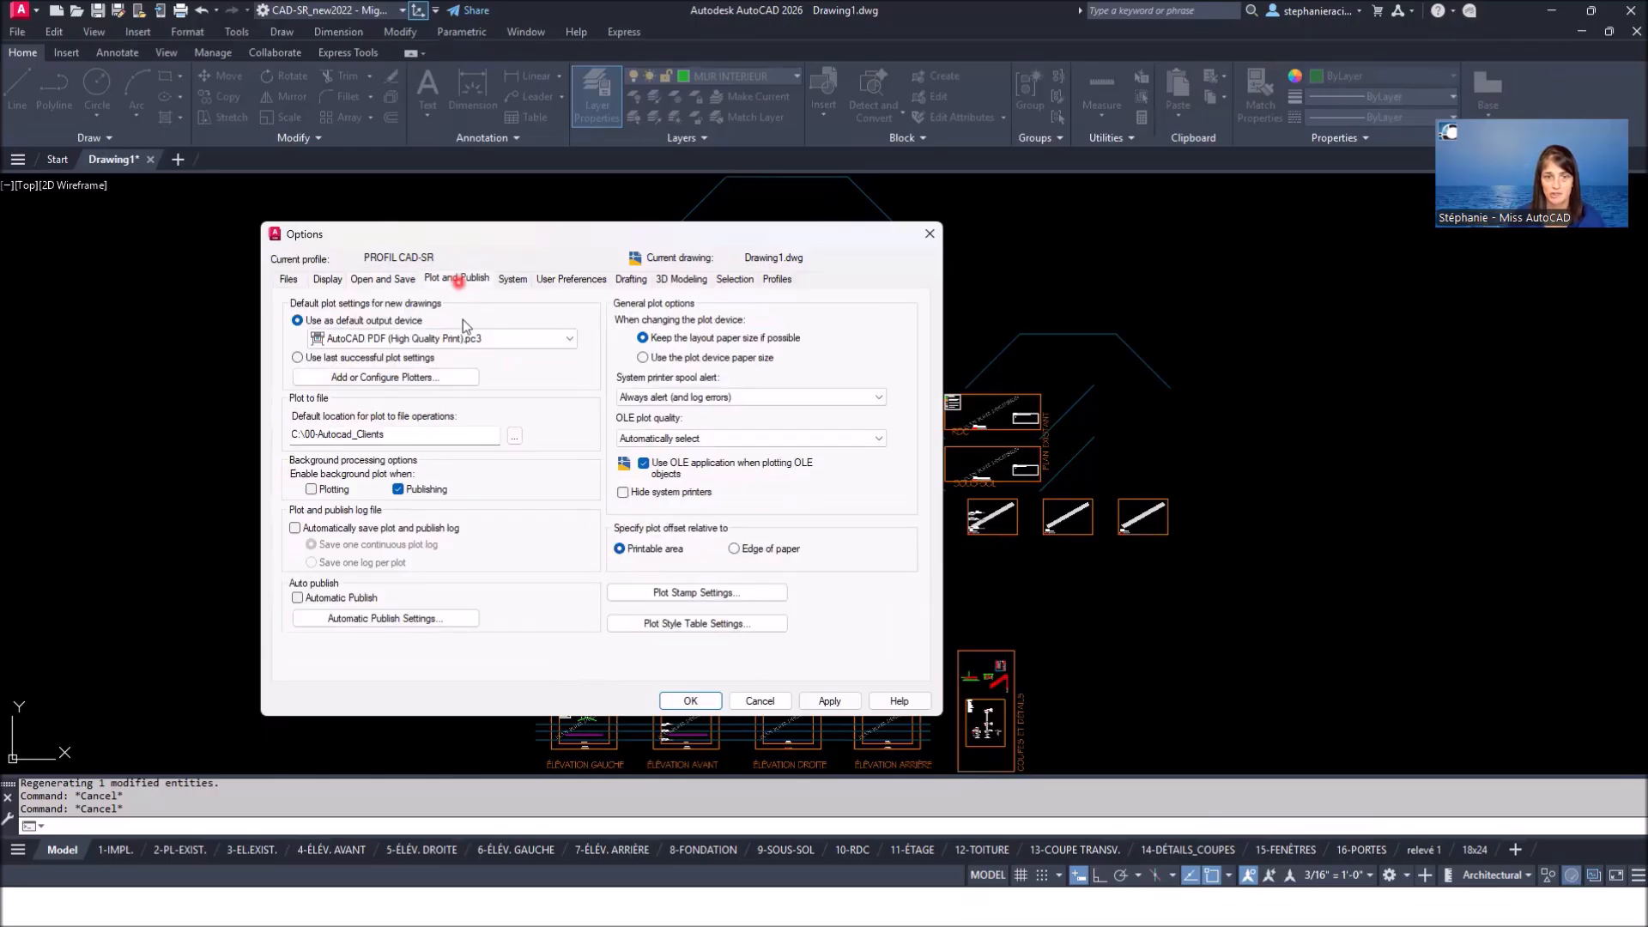
{"action": "left_click", "coordinate": [569, 339]}
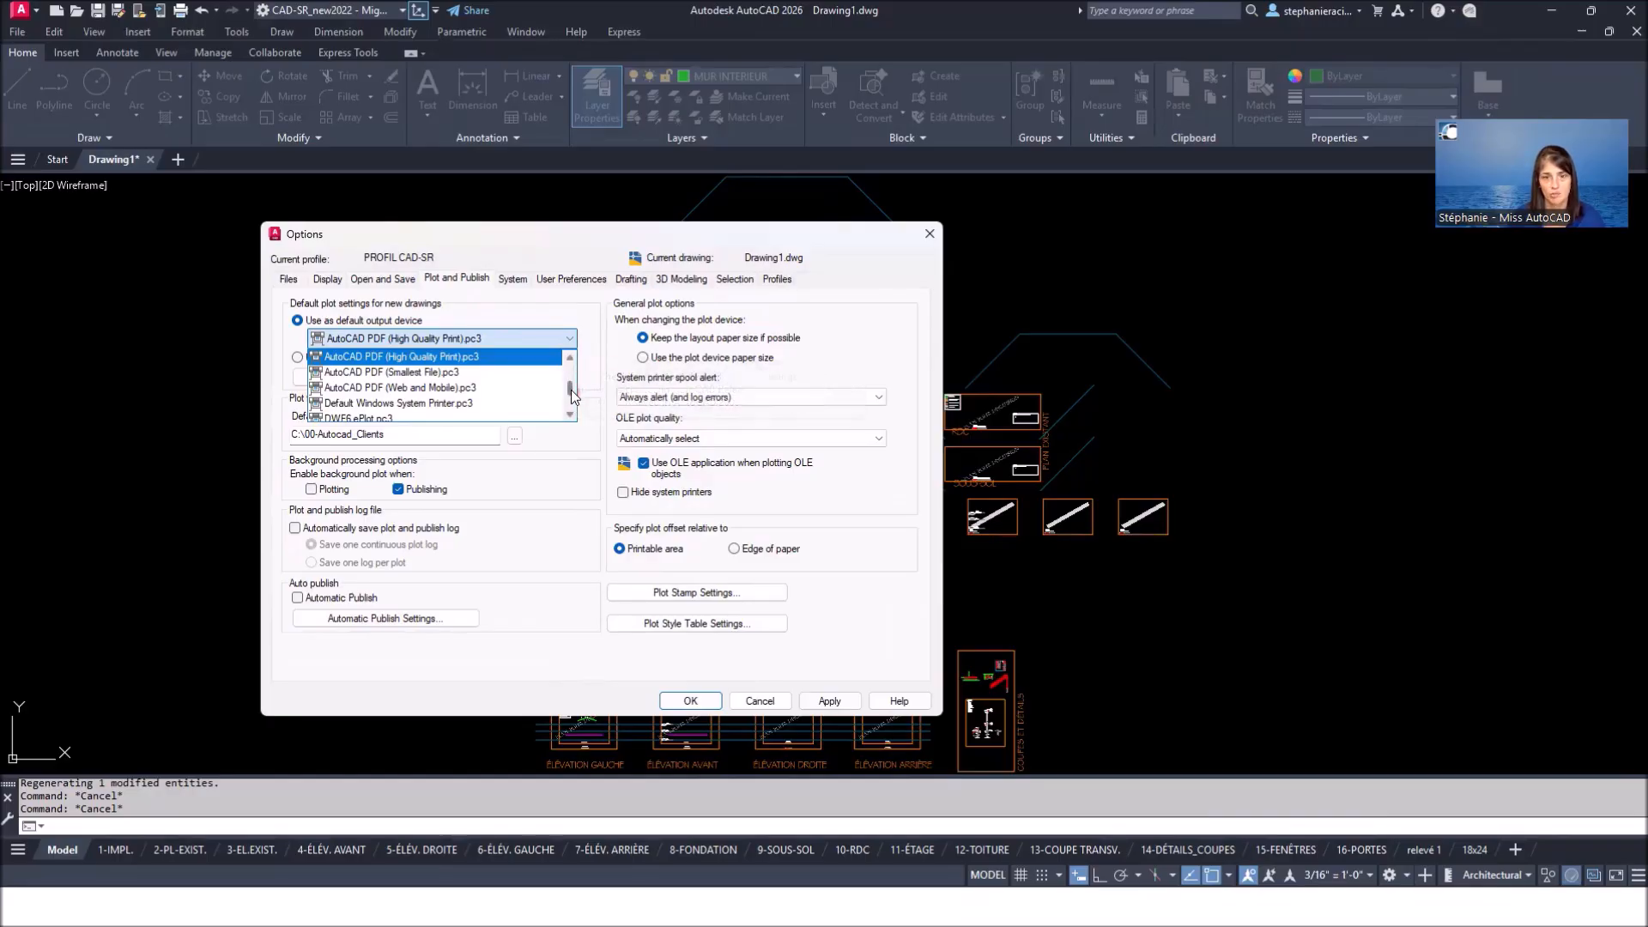
{"action": "scroll", "coordinate": [569, 396], "scroll_direction": "down", "scroll_amount": 2}
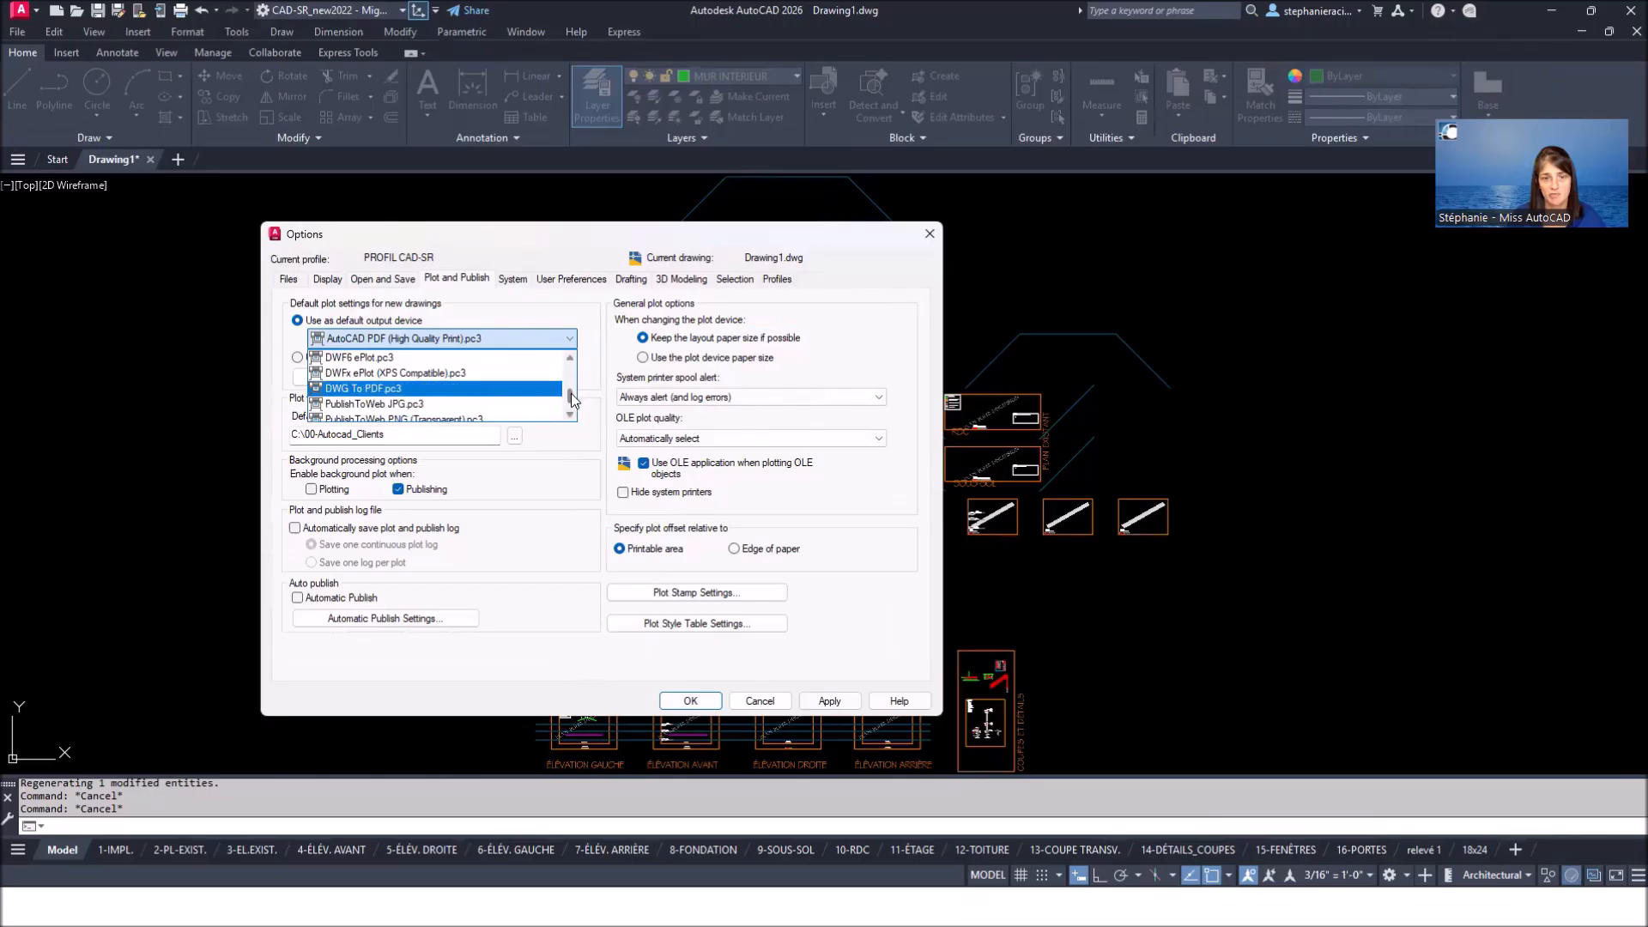
{"action": "left_click_drag", "start_coordinate": [570, 392], "coordinate": [574, 380]}
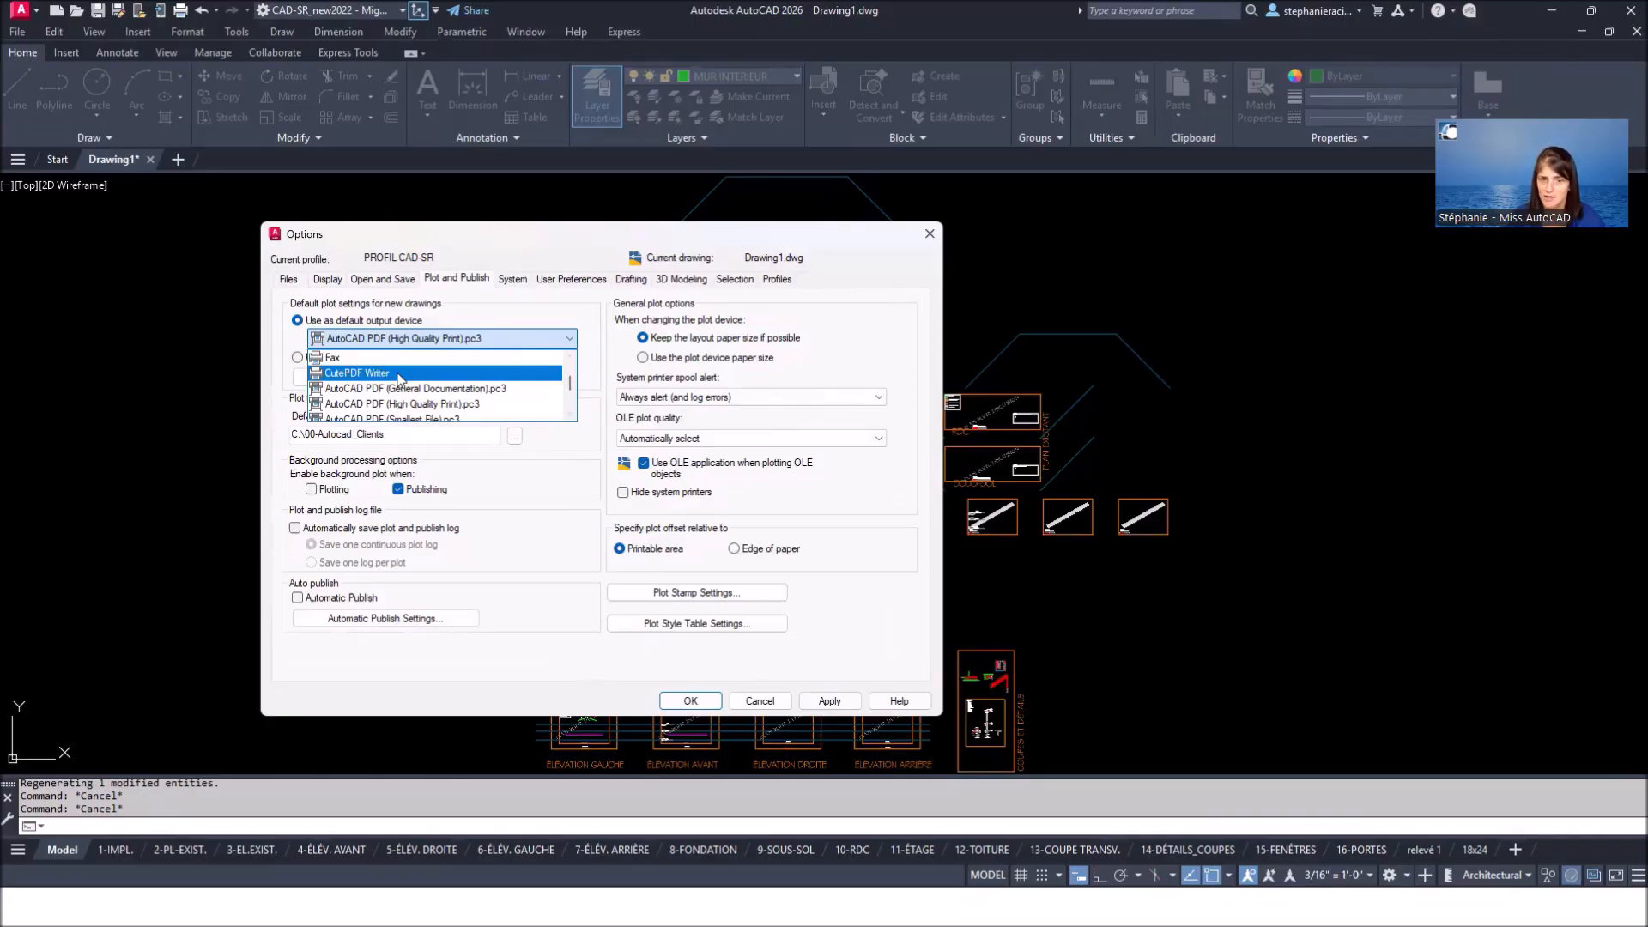
{"action": "left_click_drag", "start_coordinate": [570, 383], "coordinate": [577, 311]}
{"action": "left_click", "coordinate": [576, 312]}
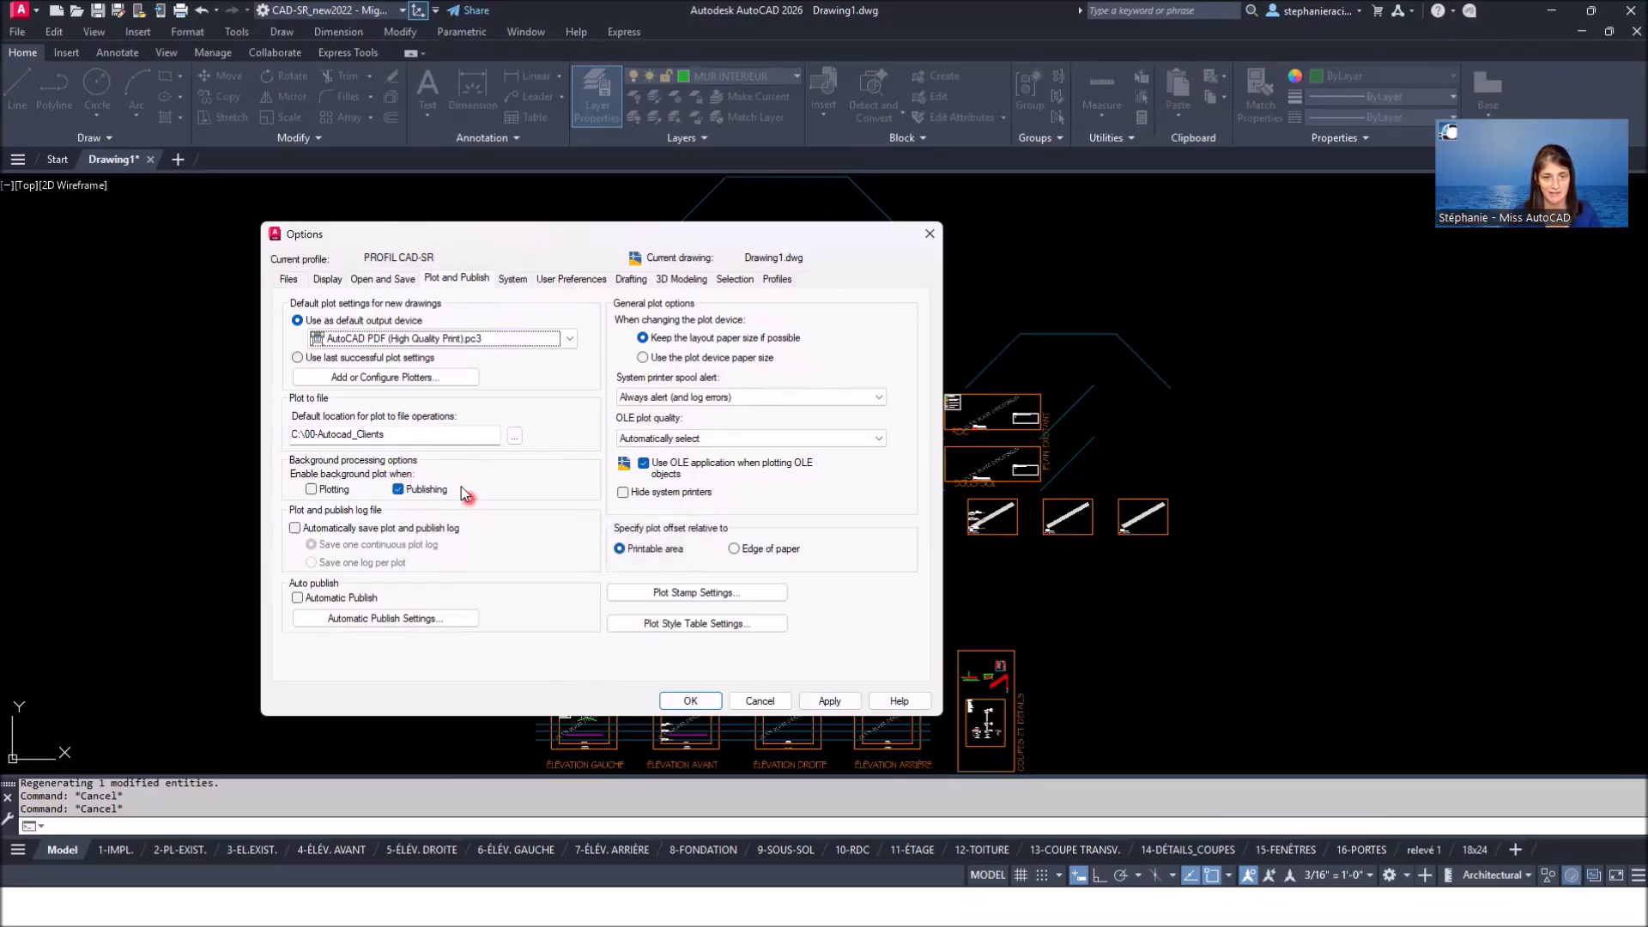
Review the System and User Preferences options, including the Right-Click Customization settings, without changing them
{"action": "left_click", "coordinate": [516, 281]}
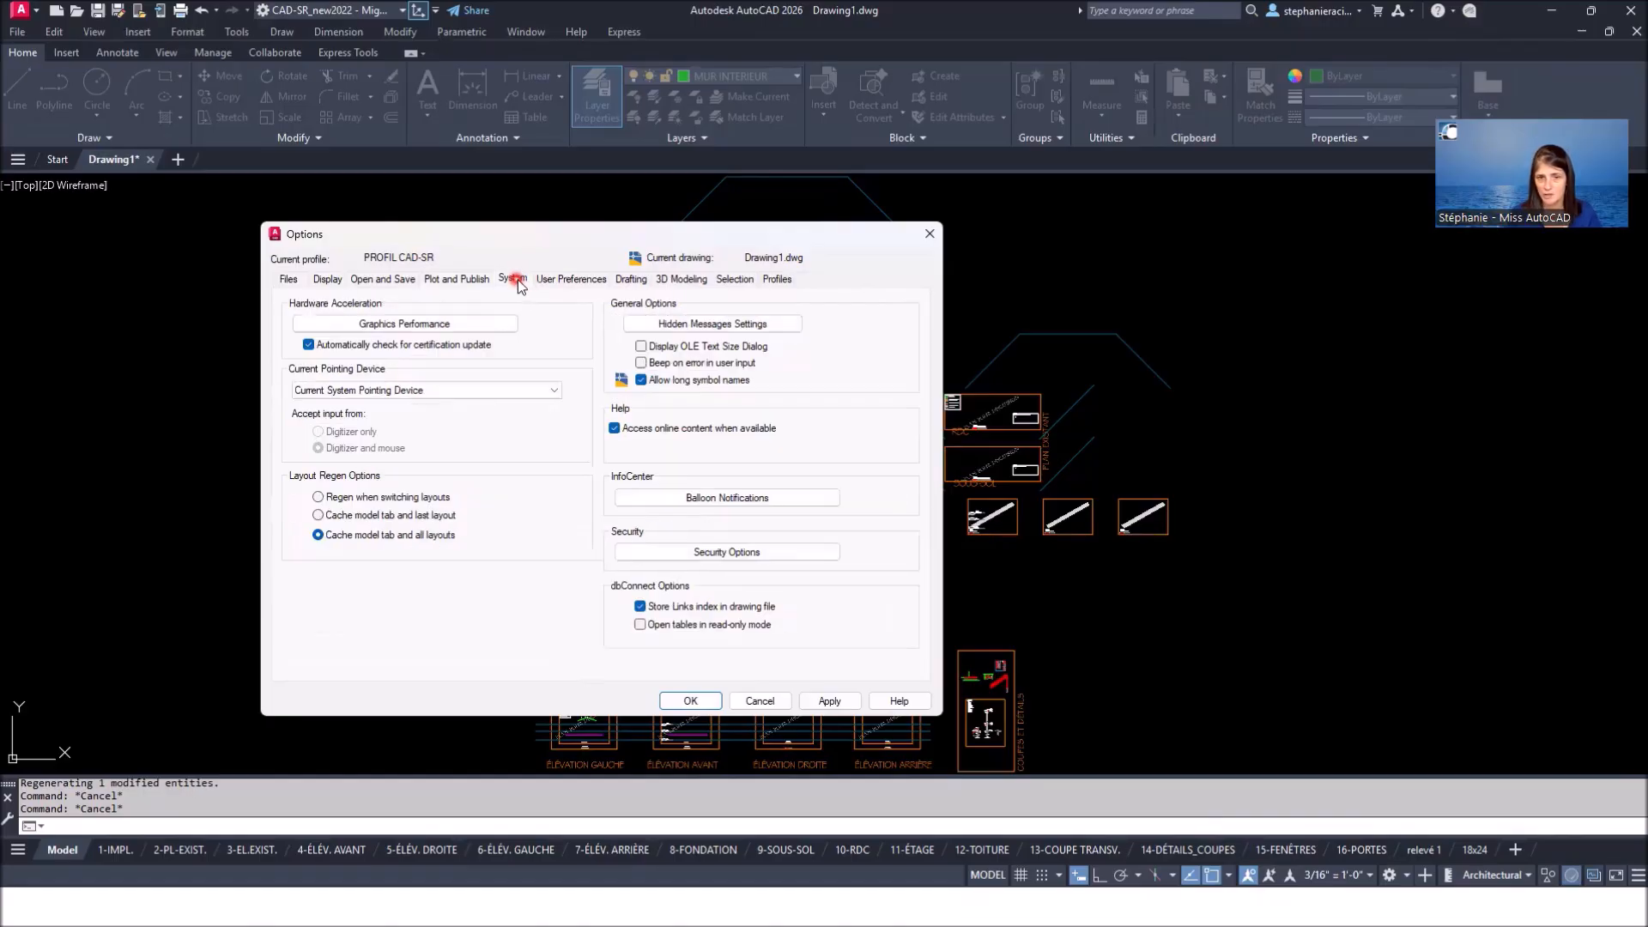
{"action": "left_click", "coordinate": [570, 280]}
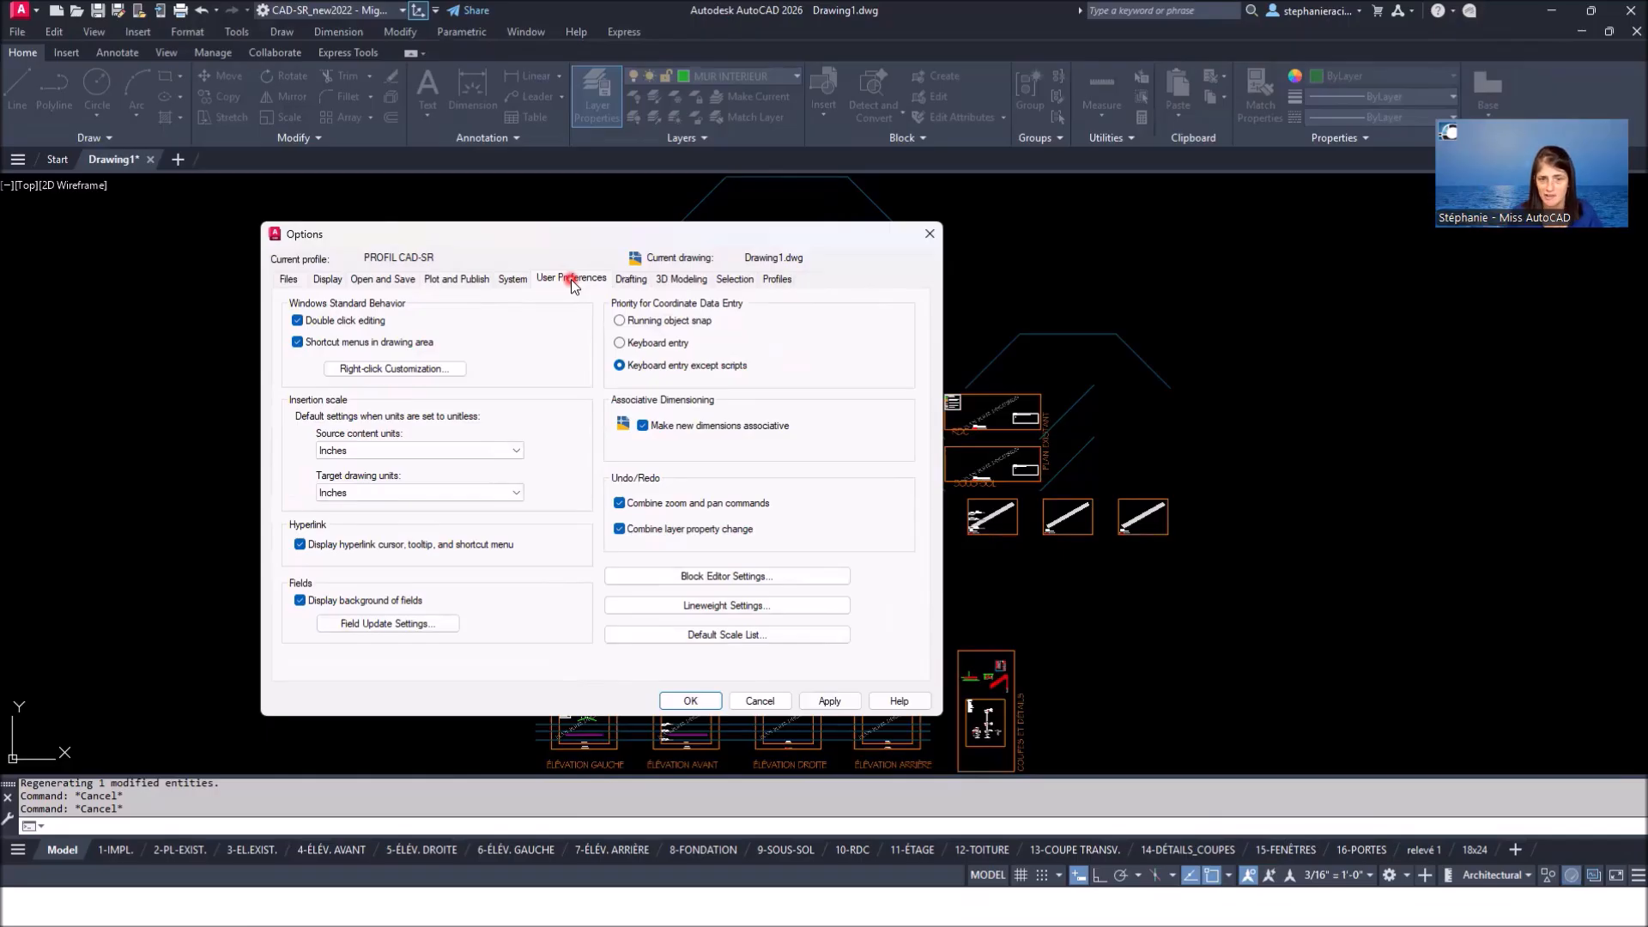
{"action": "left_click", "coordinate": [406, 369]}
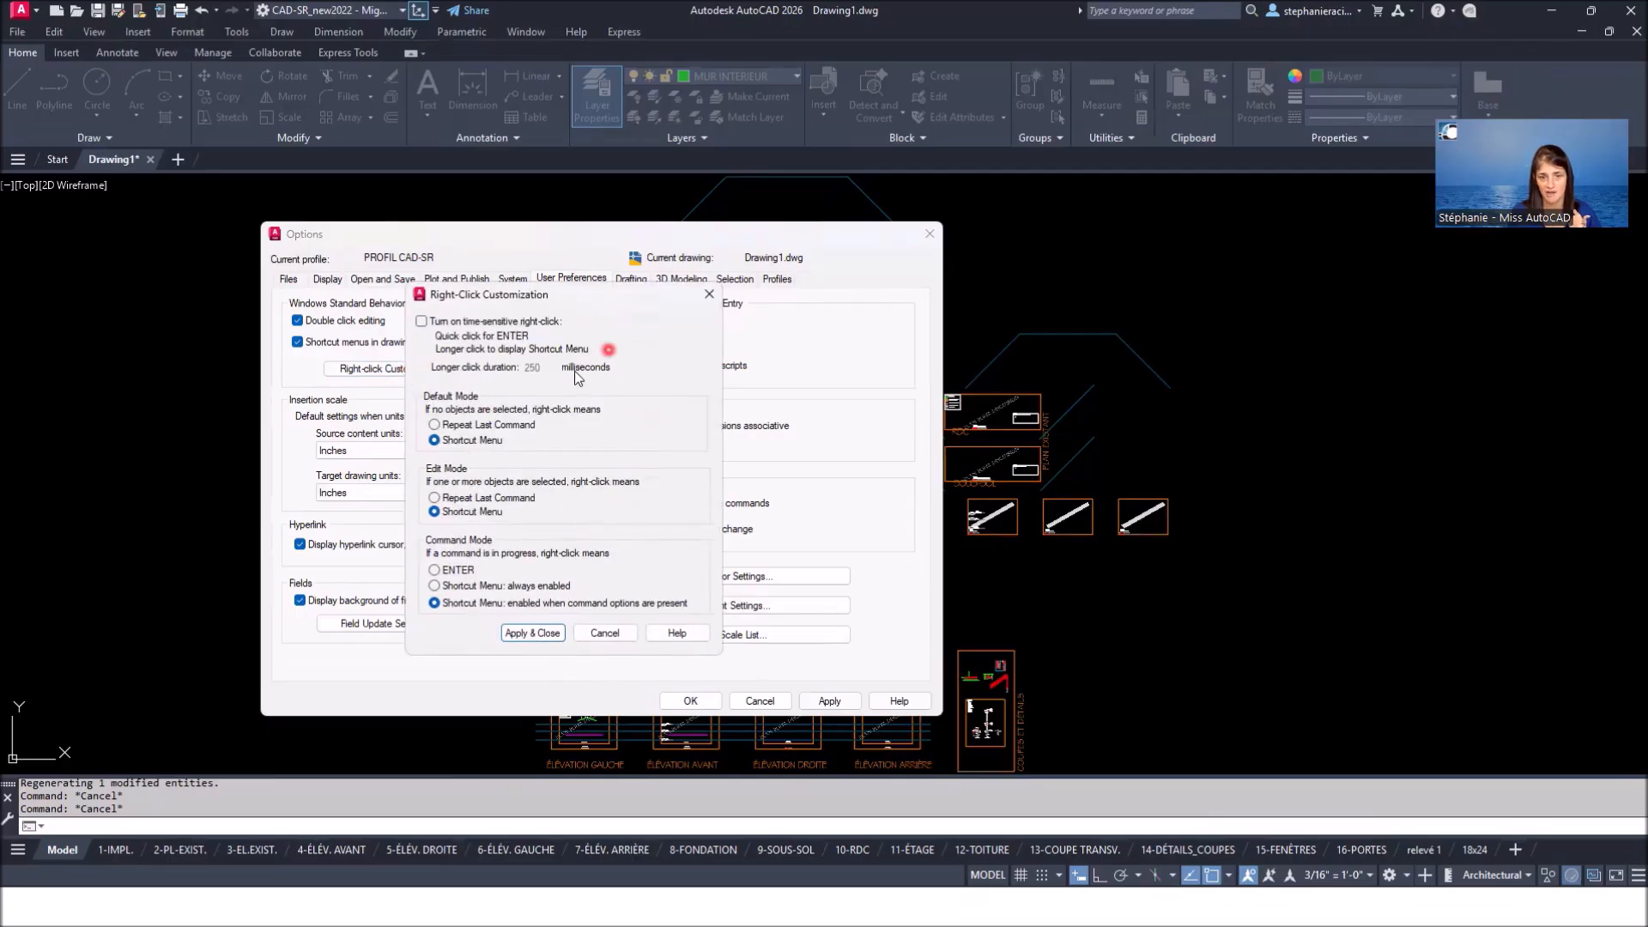
{"action": "left_click", "coordinate": [709, 295]}
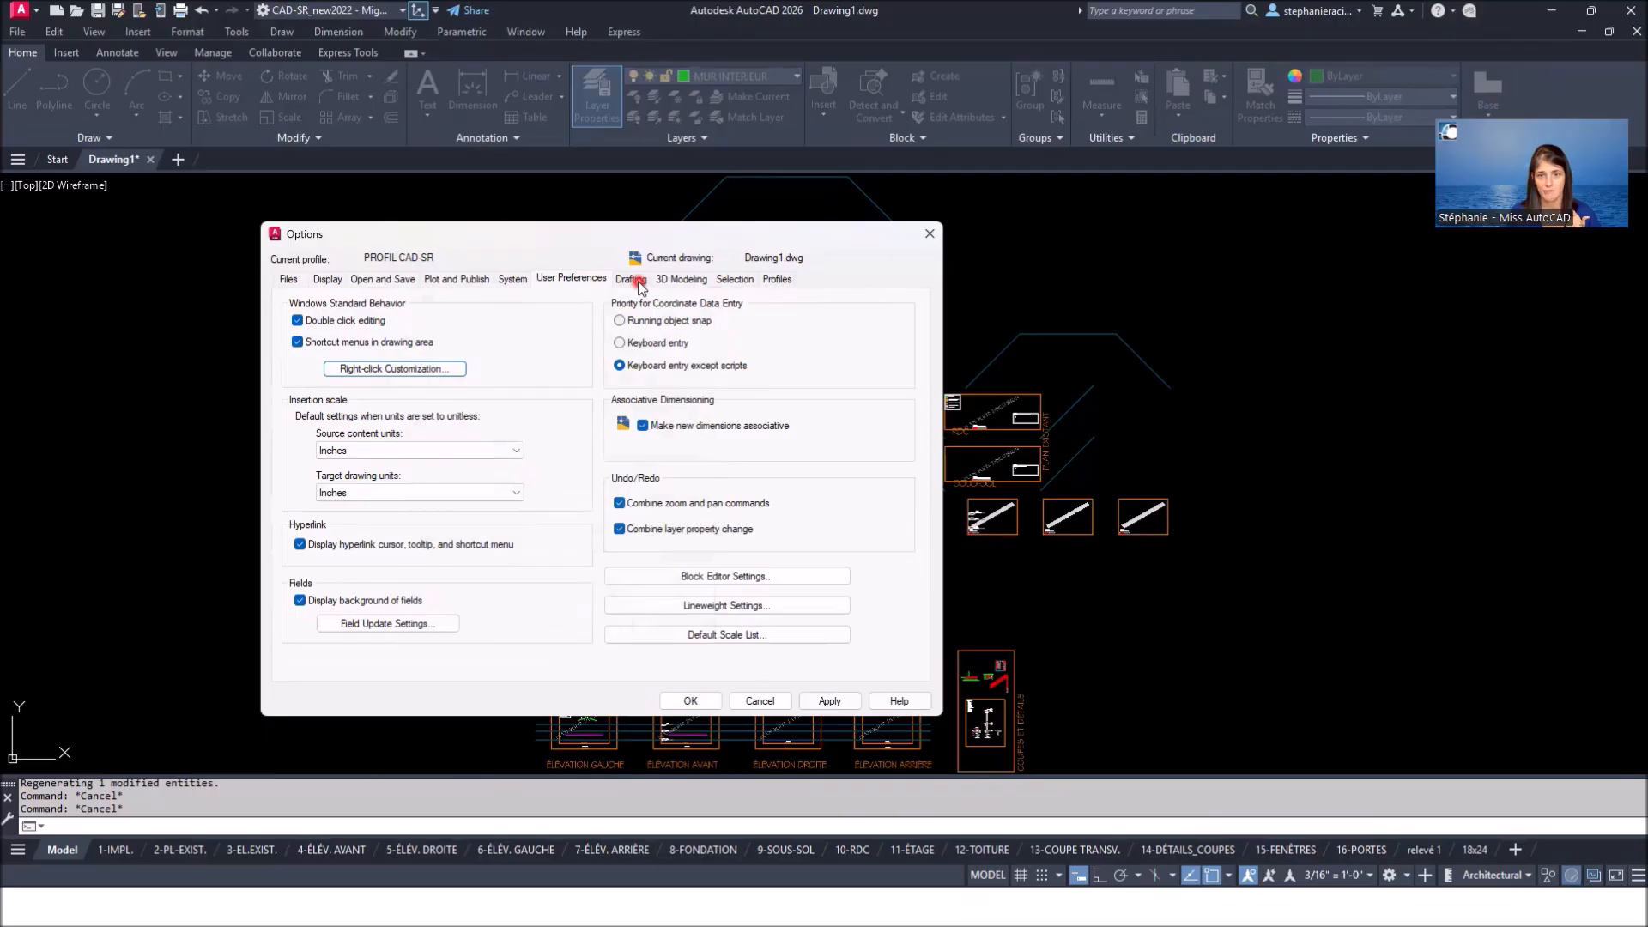
Examine the drafting options and the interface element colors for Sheet / layout and 2D model space, discarding any color changes
{"action": "left_click", "coordinate": [636, 281]}
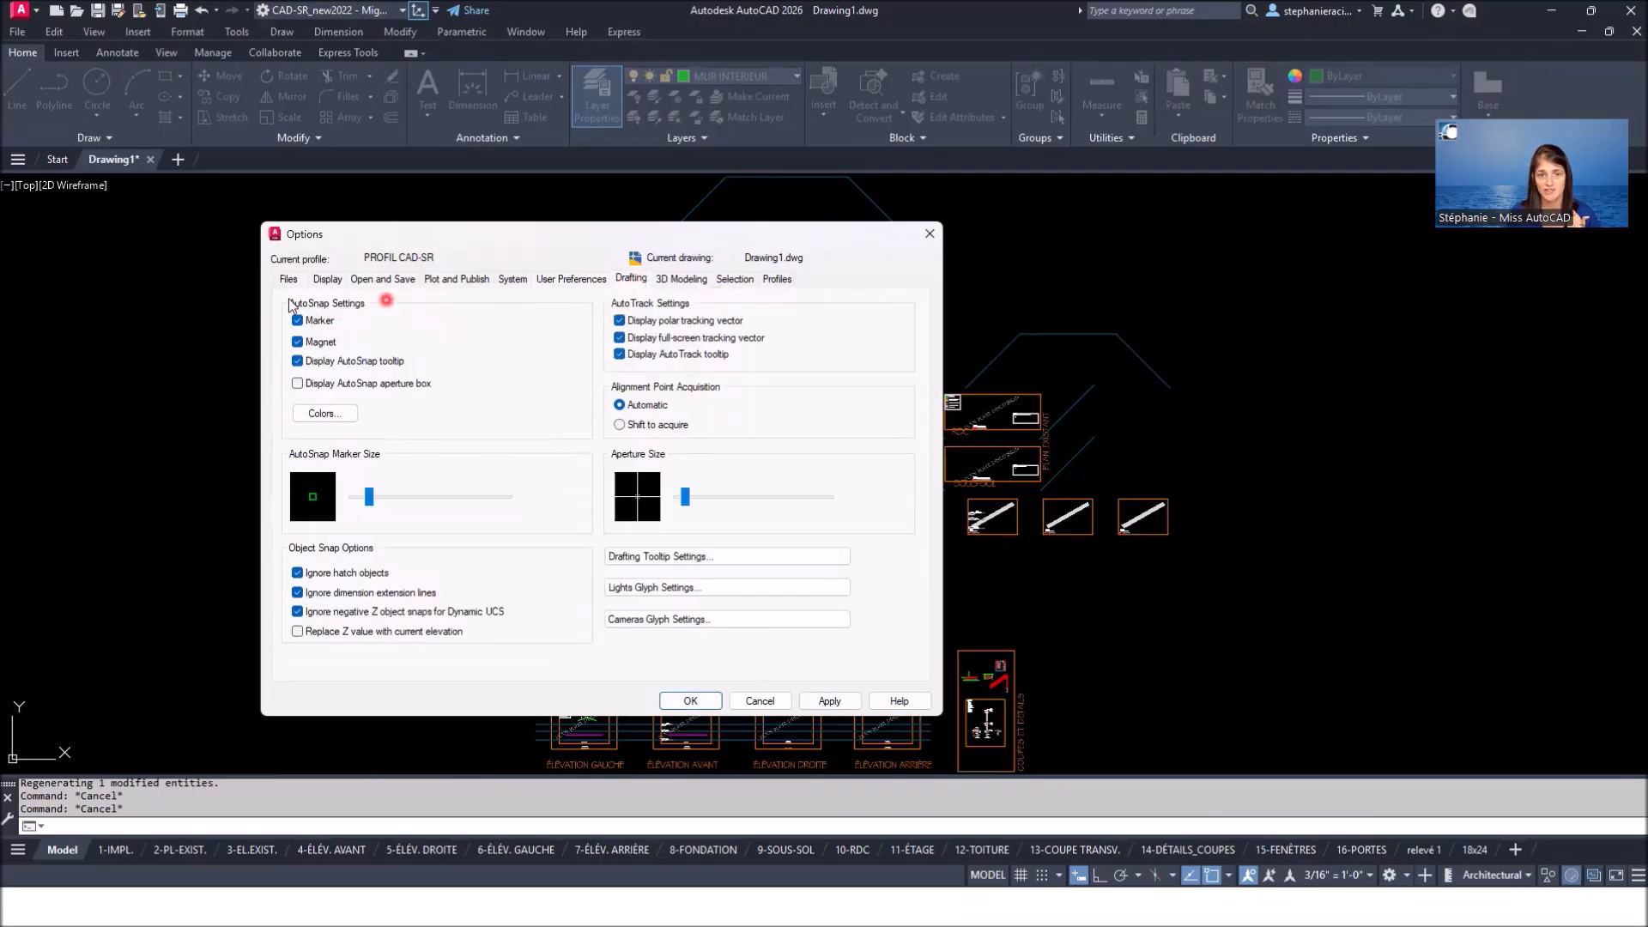
{"action": "left_click", "coordinate": [326, 417]}
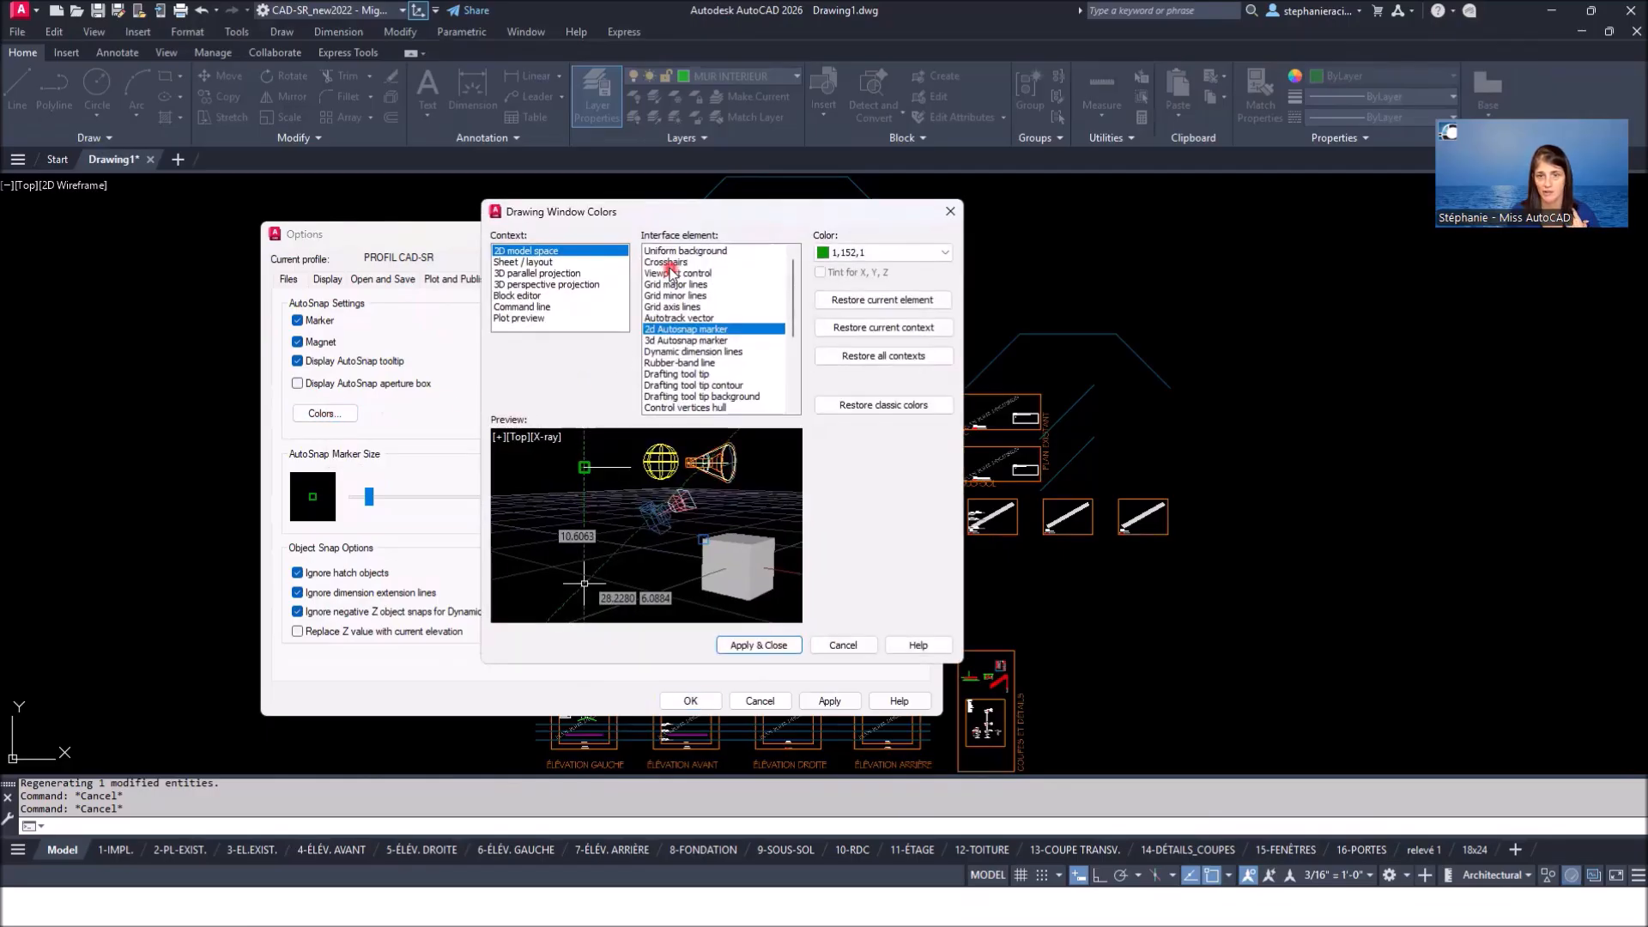
{"action": "left_click", "coordinate": [526, 262]}
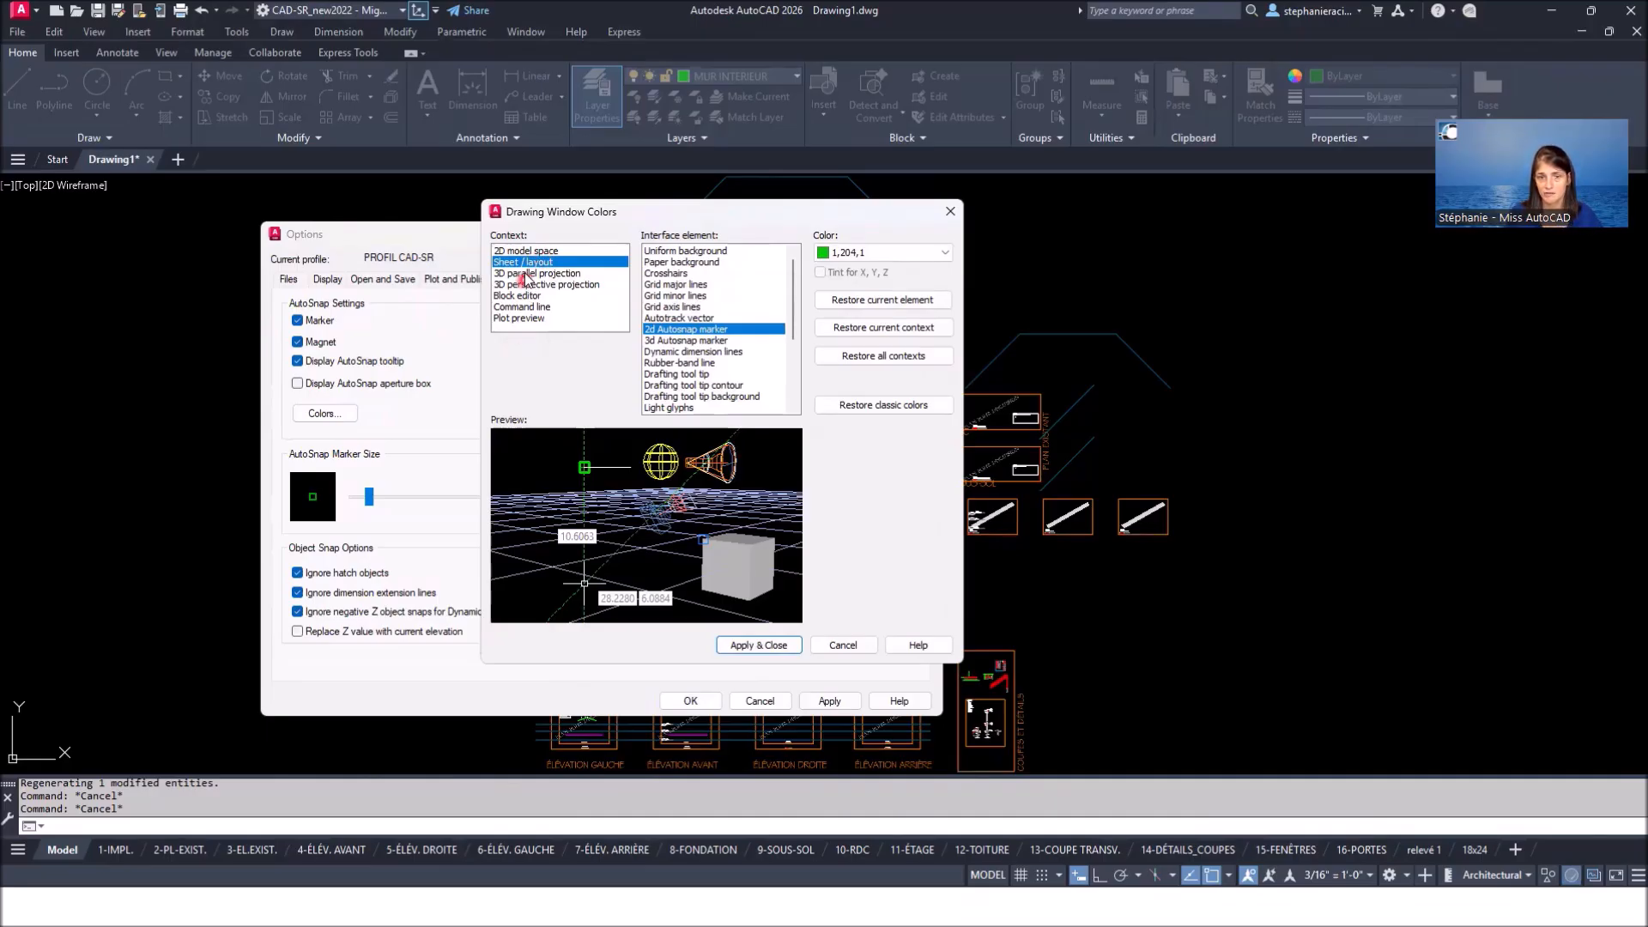
{"action": "left_click", "coordinate": [674, 351]}
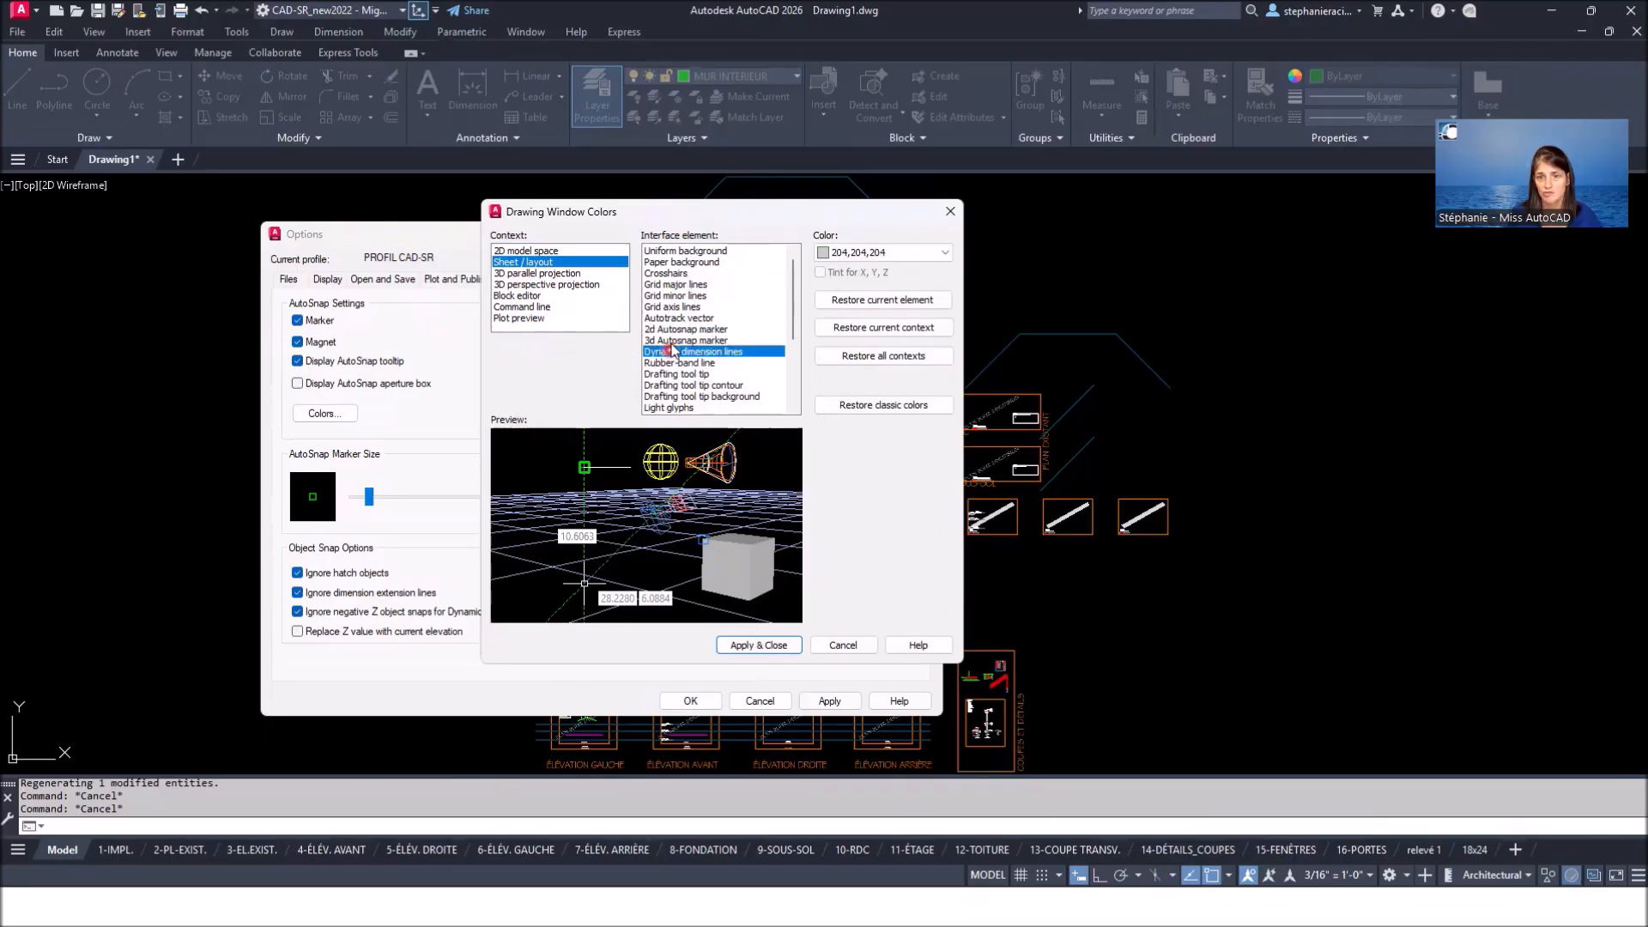
{"action": "left_click", "coordinate": [674, 306]}
{"action": "left_click", "coordinate": [899, 270]}
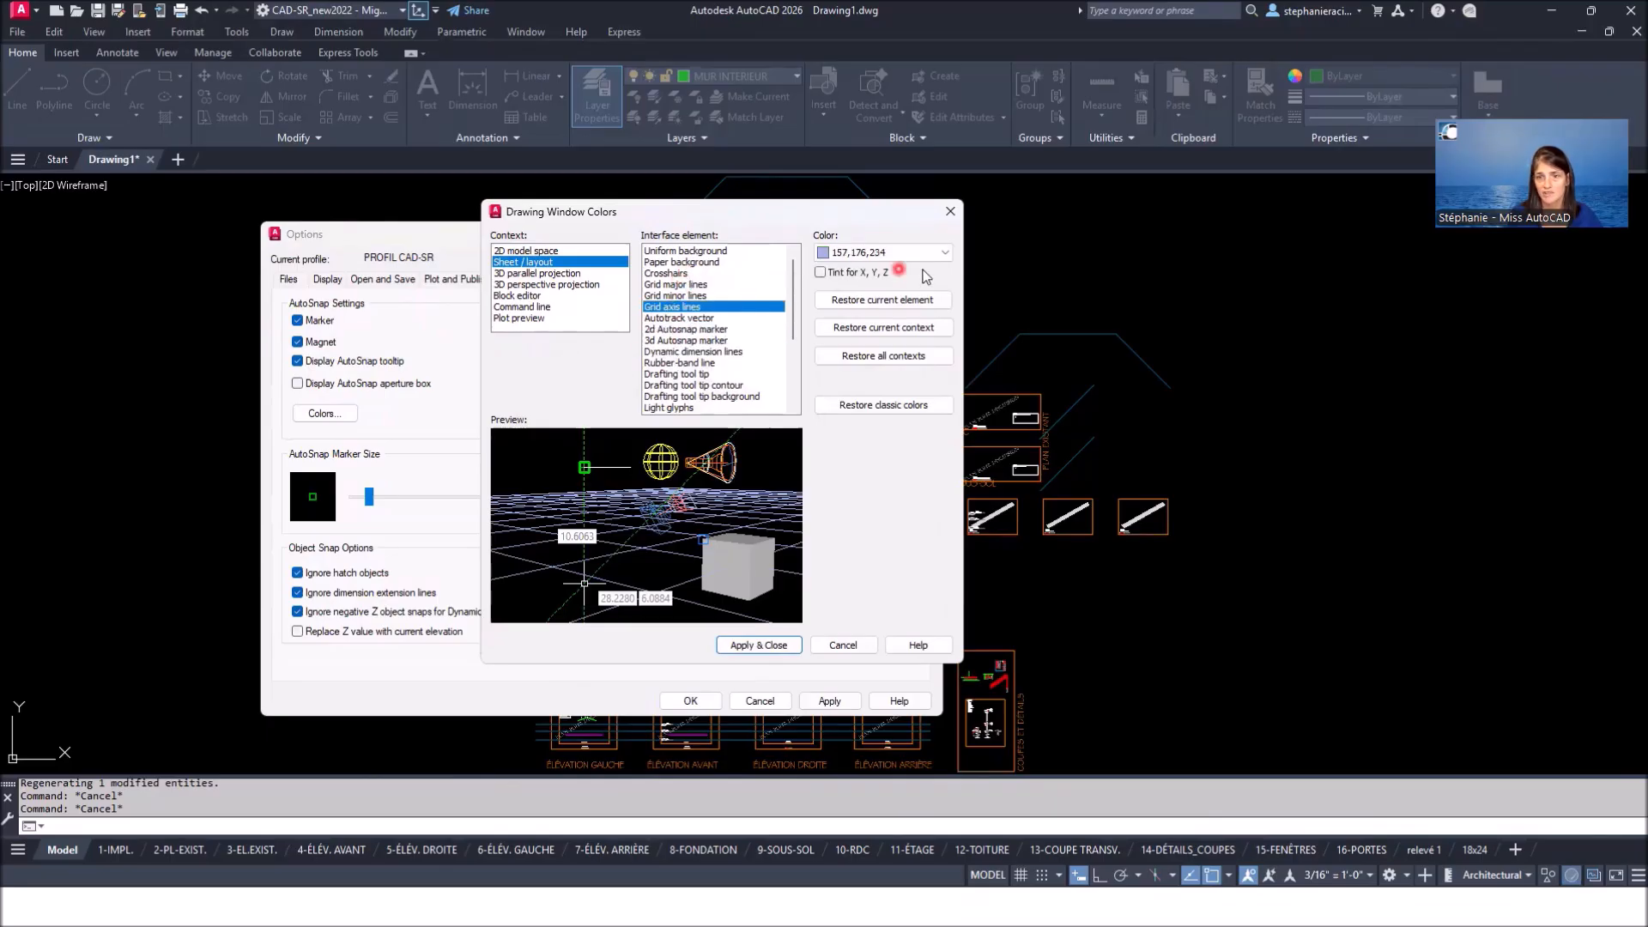
{"action": "left_click", "coordinate": [678, 273]}
{"action": "left_click", "coordinate": [691, 251]}
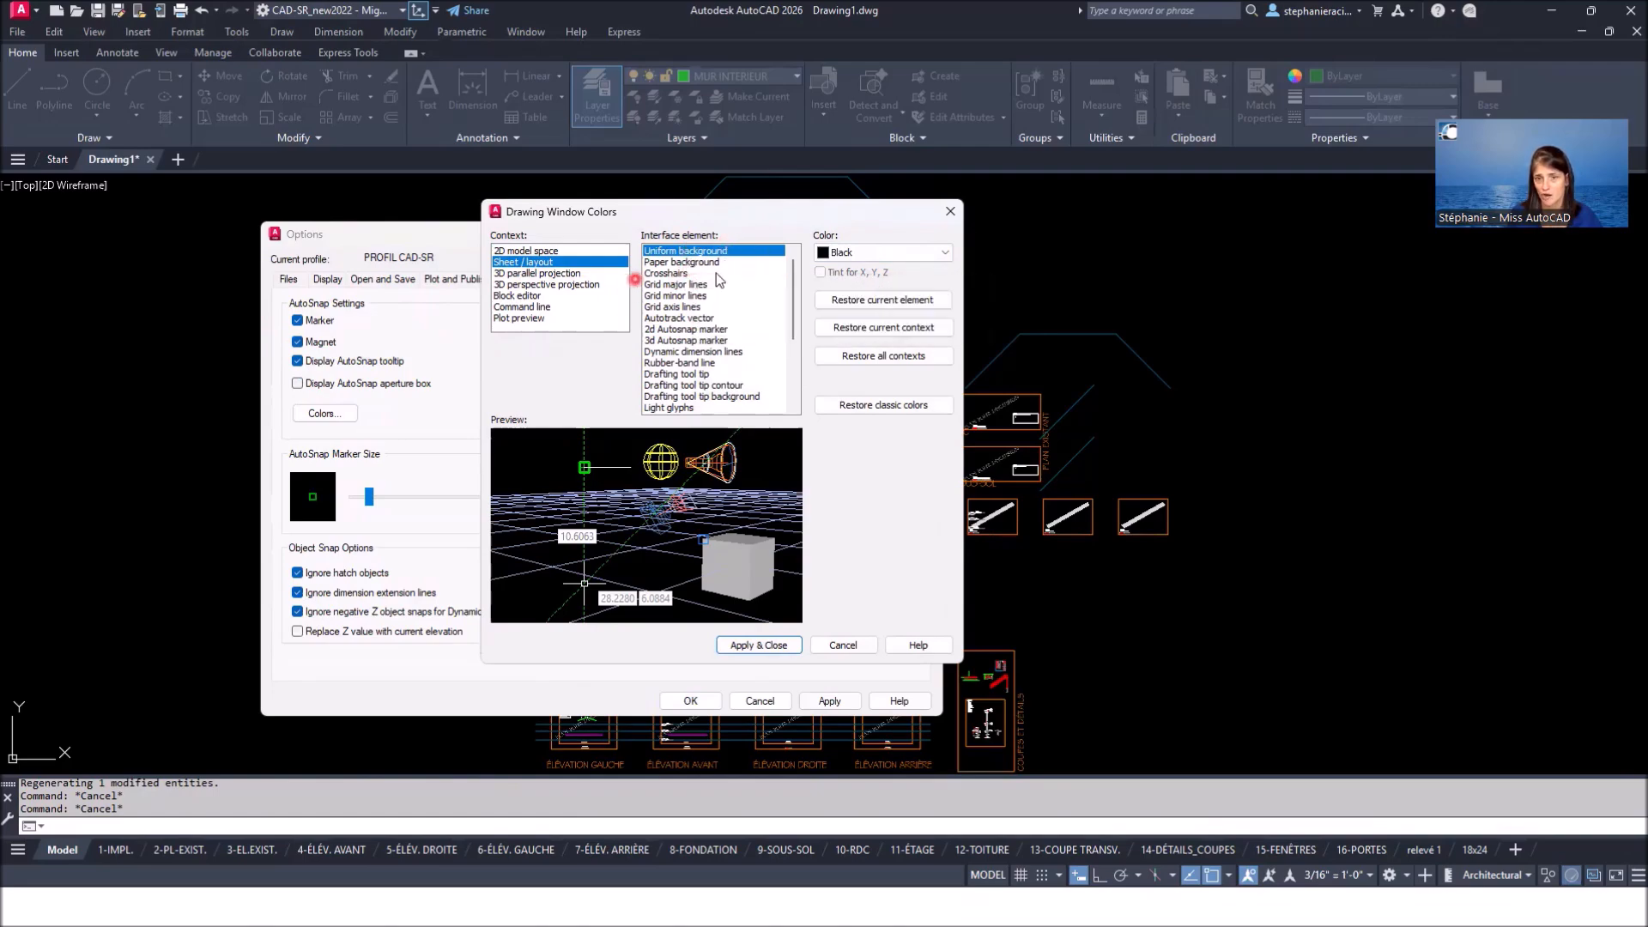
{"action": "left_click", "coordinate": [696, 262]}
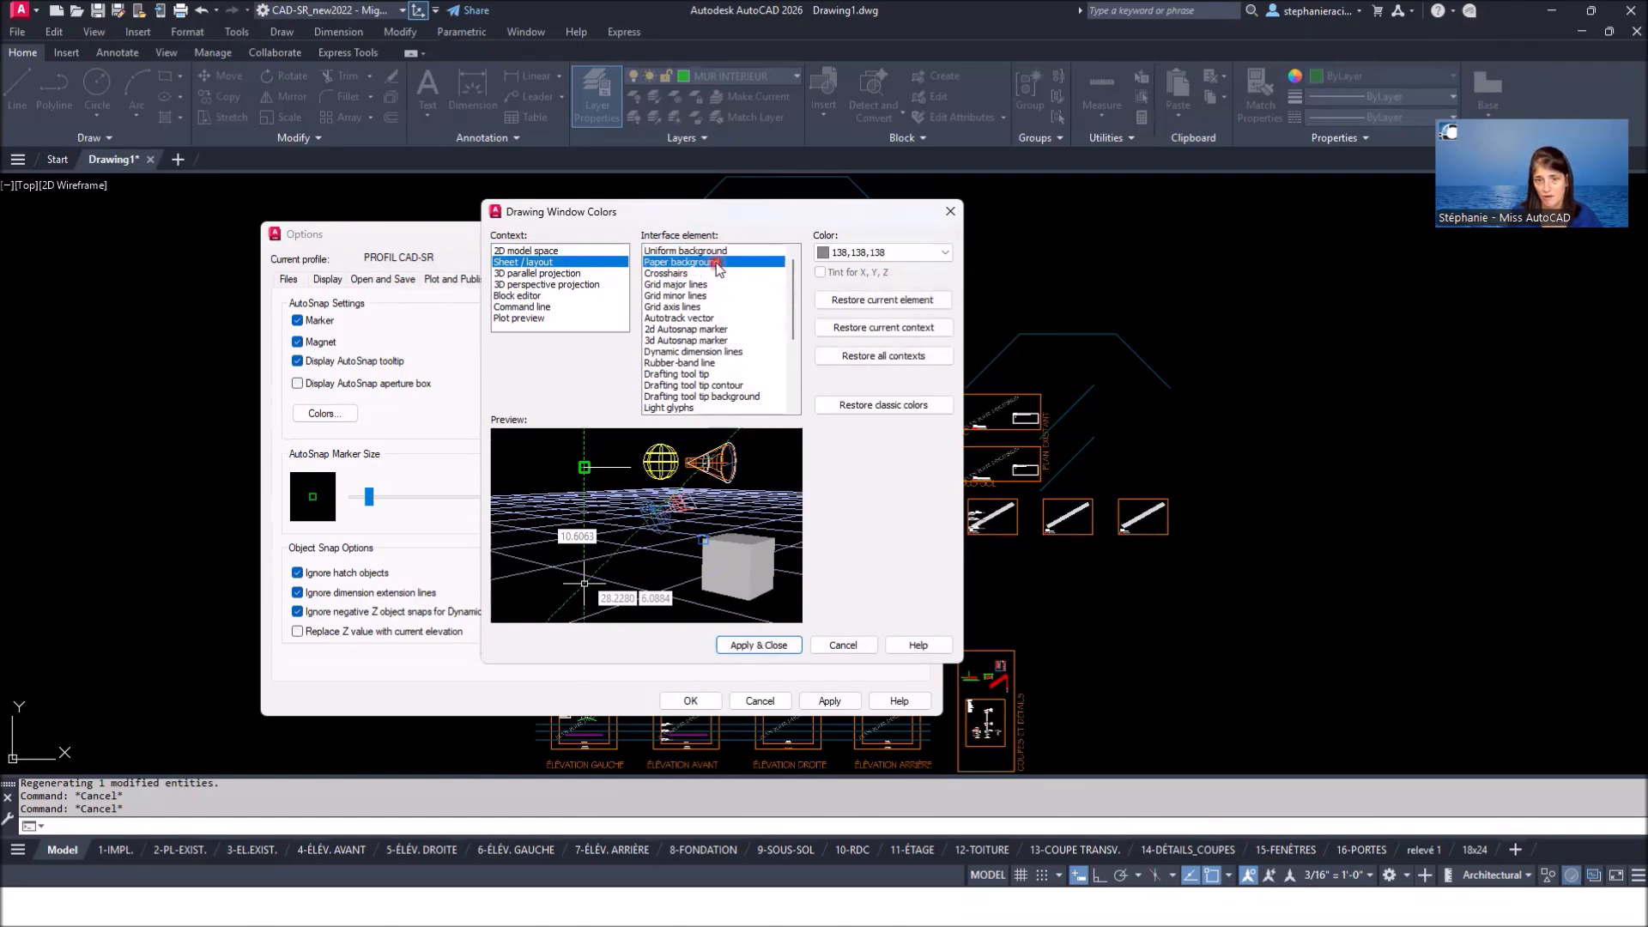
{"action": "left_click", "coordinate": [527, 252]}
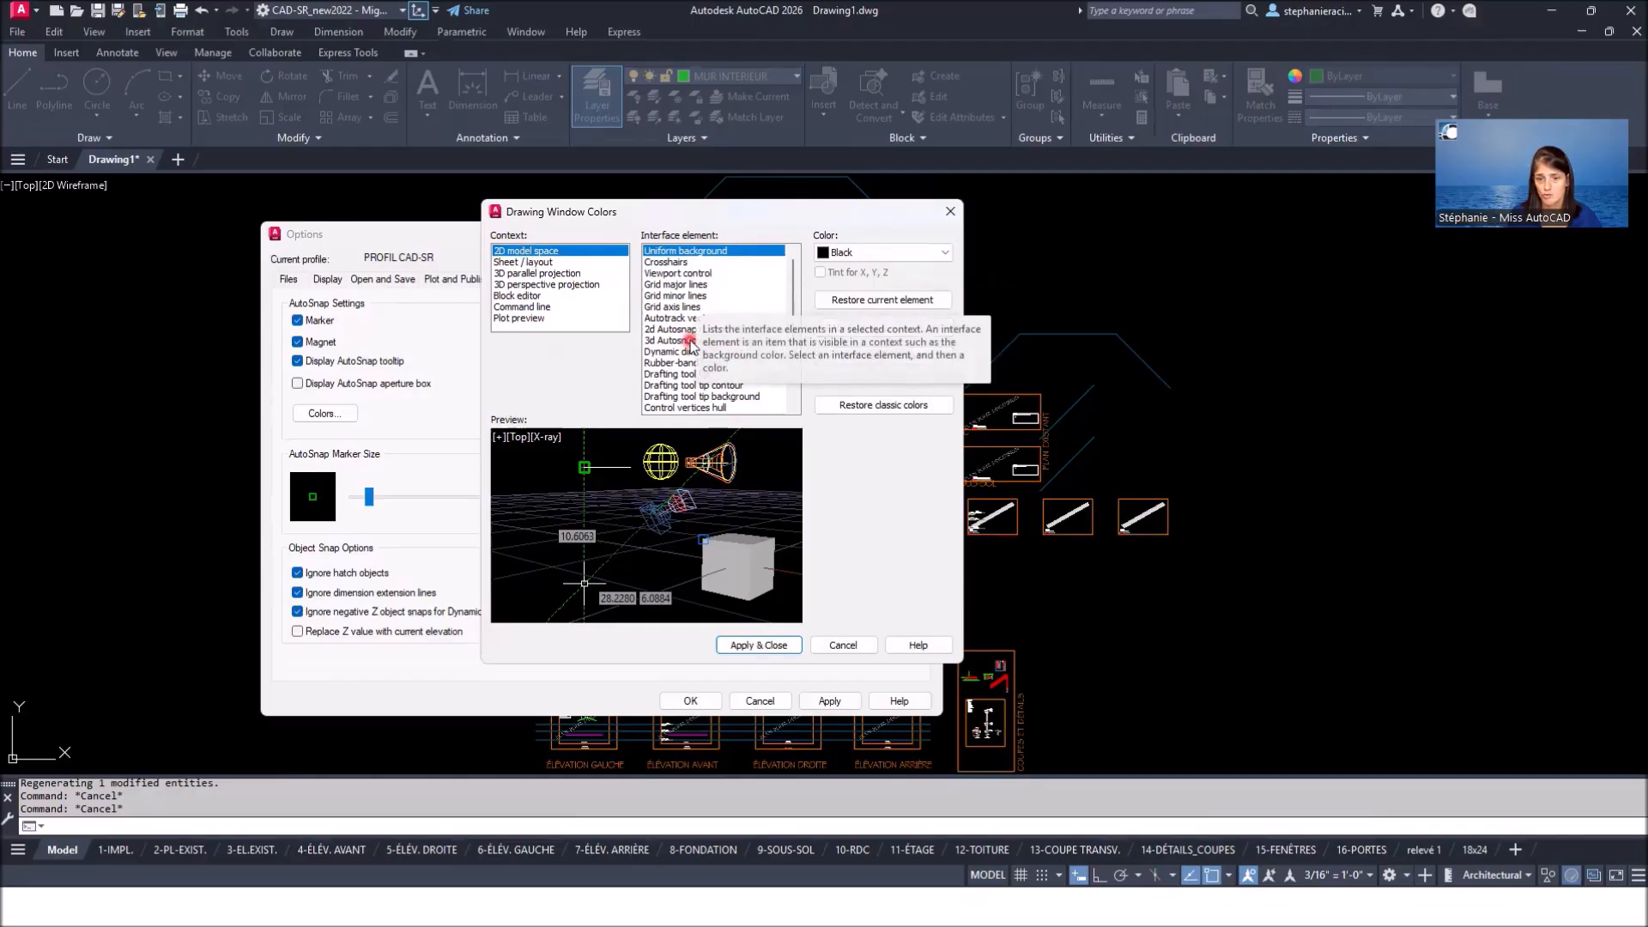
{"action": "left_click", "coordinate": [843, 646]}
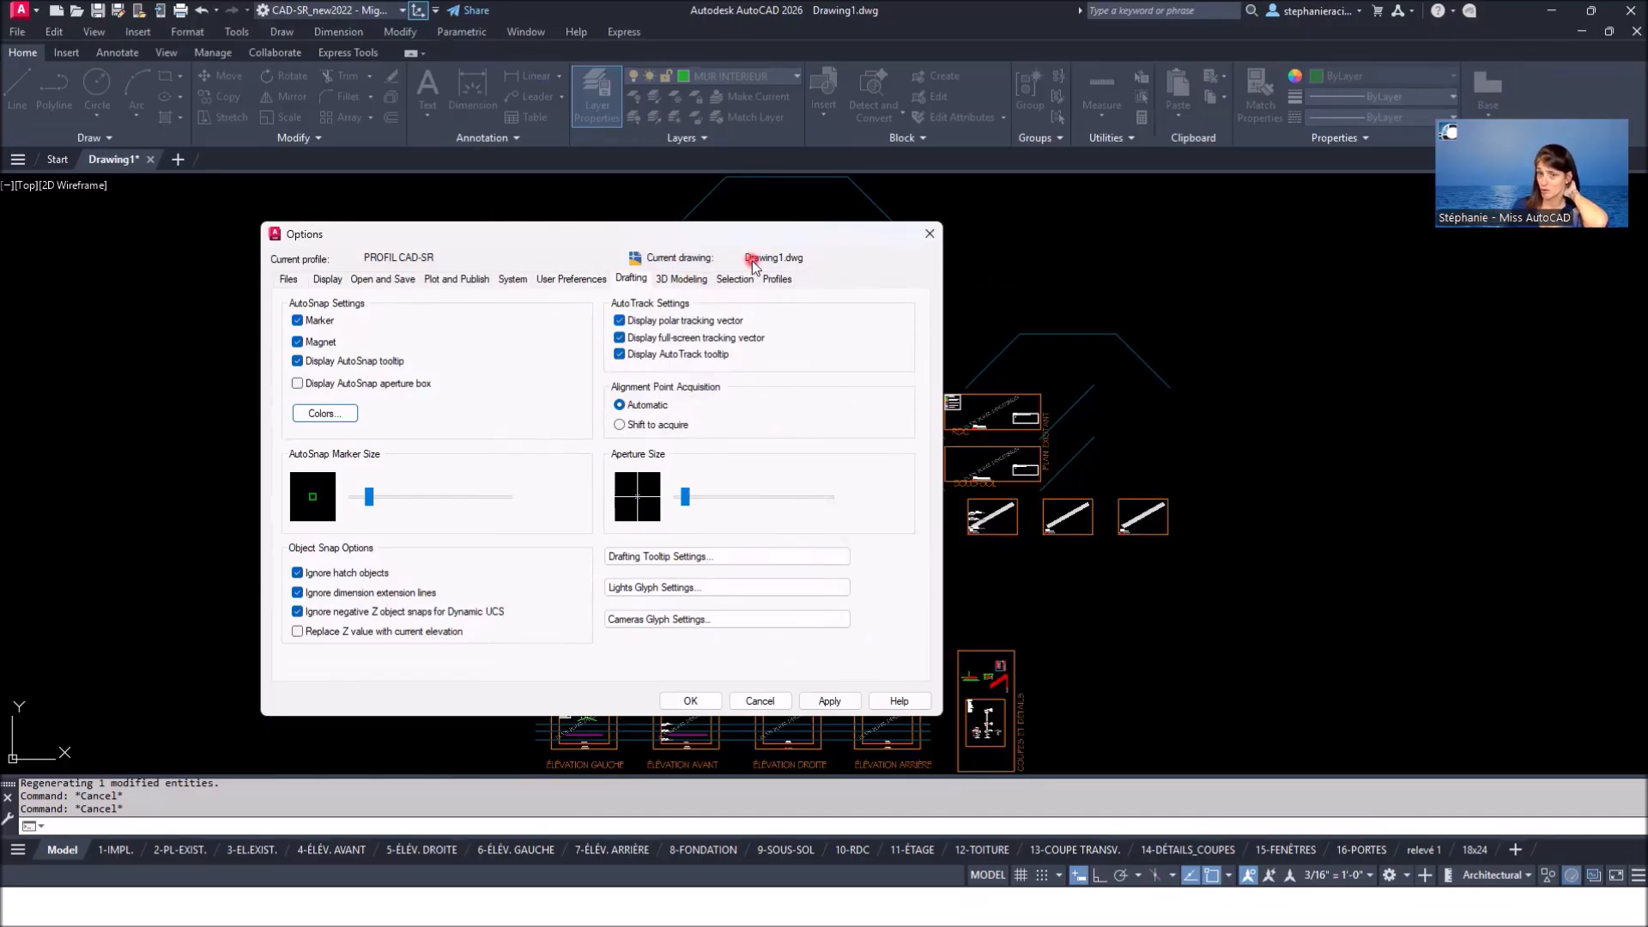
Review the available user profiles and close the Options dialog without applying anything
{"action": "left_click", "coordinate": [780, 280]}
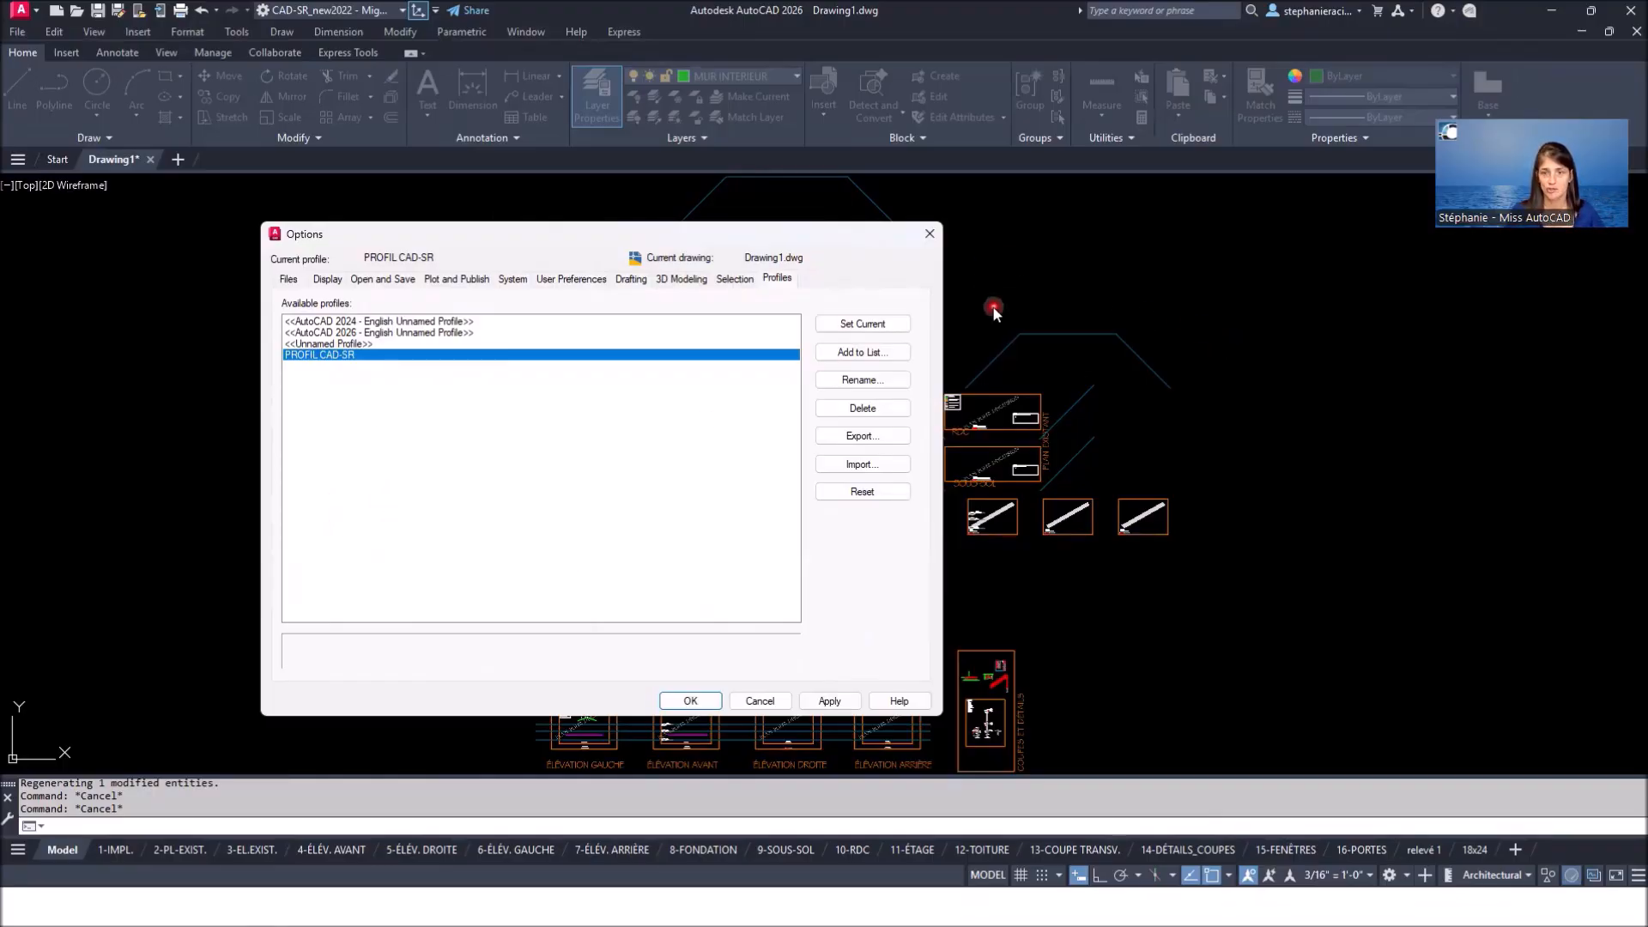
{"action": "left_click", "coordinate": [931, 236]}
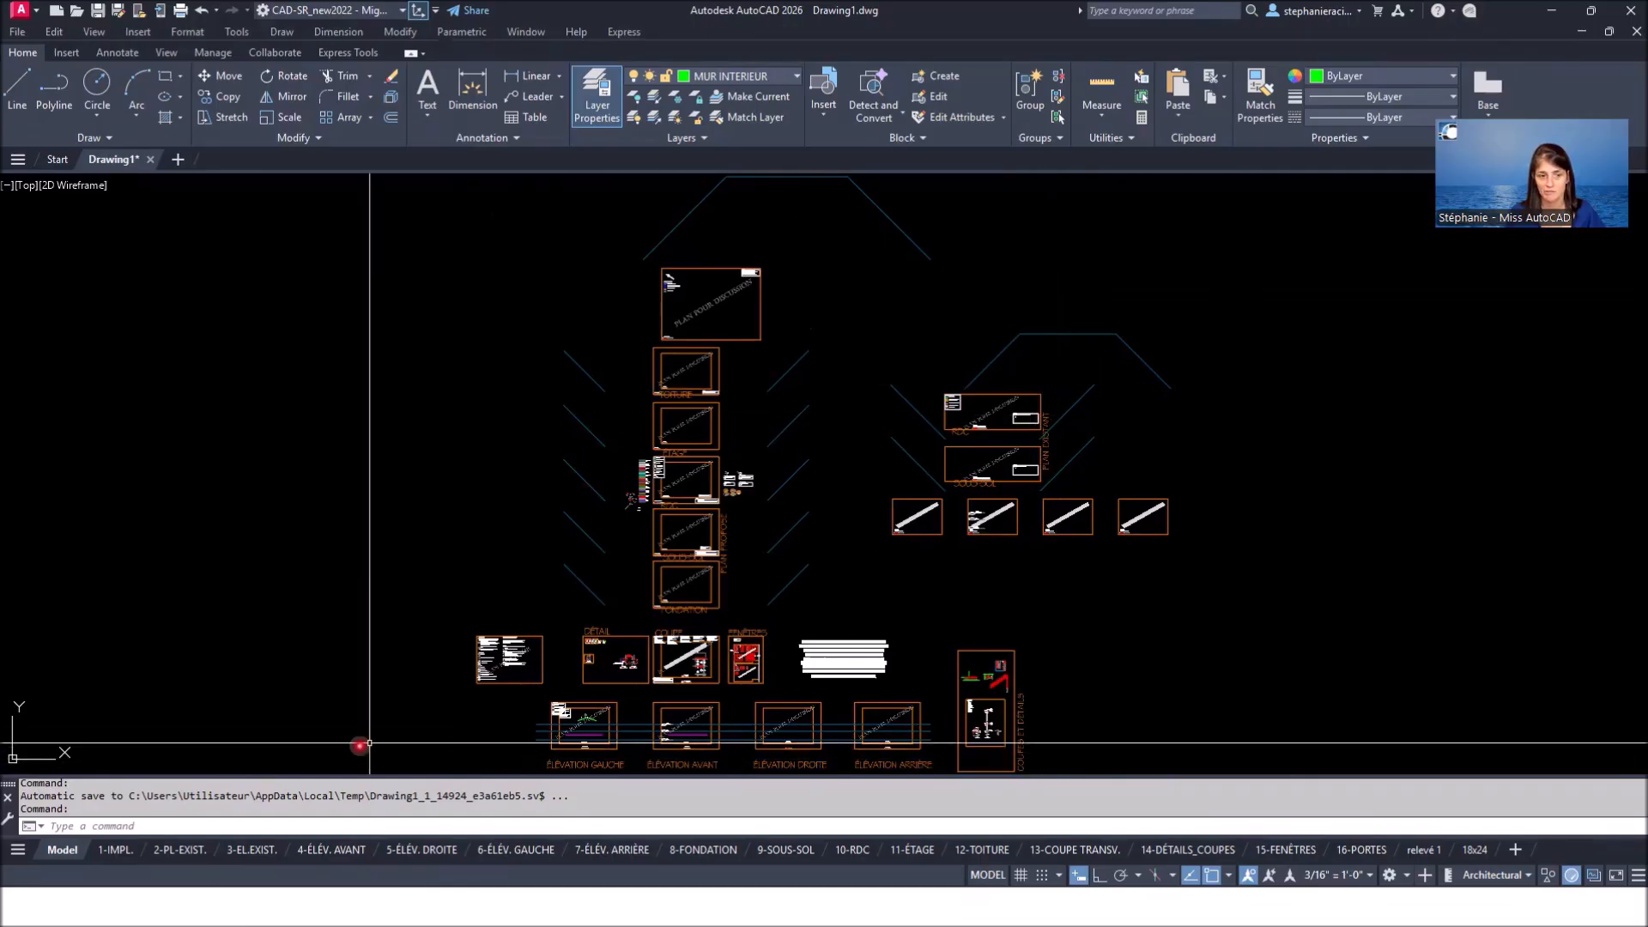
Undock the command line and float it over the lower part of the drawing area
{"action": "mouse_move", "coordinate": [11, 786]}
{"action": "left_mouse_down"}
{"action": "mouse_move", "coordinate": [234, 754]}
{"action": "mouse_move", "coordinate": [312, 764]}
{"action": "mouse_move", "coordinate": [290, 767]}
{"action": "left_mouse_up"}
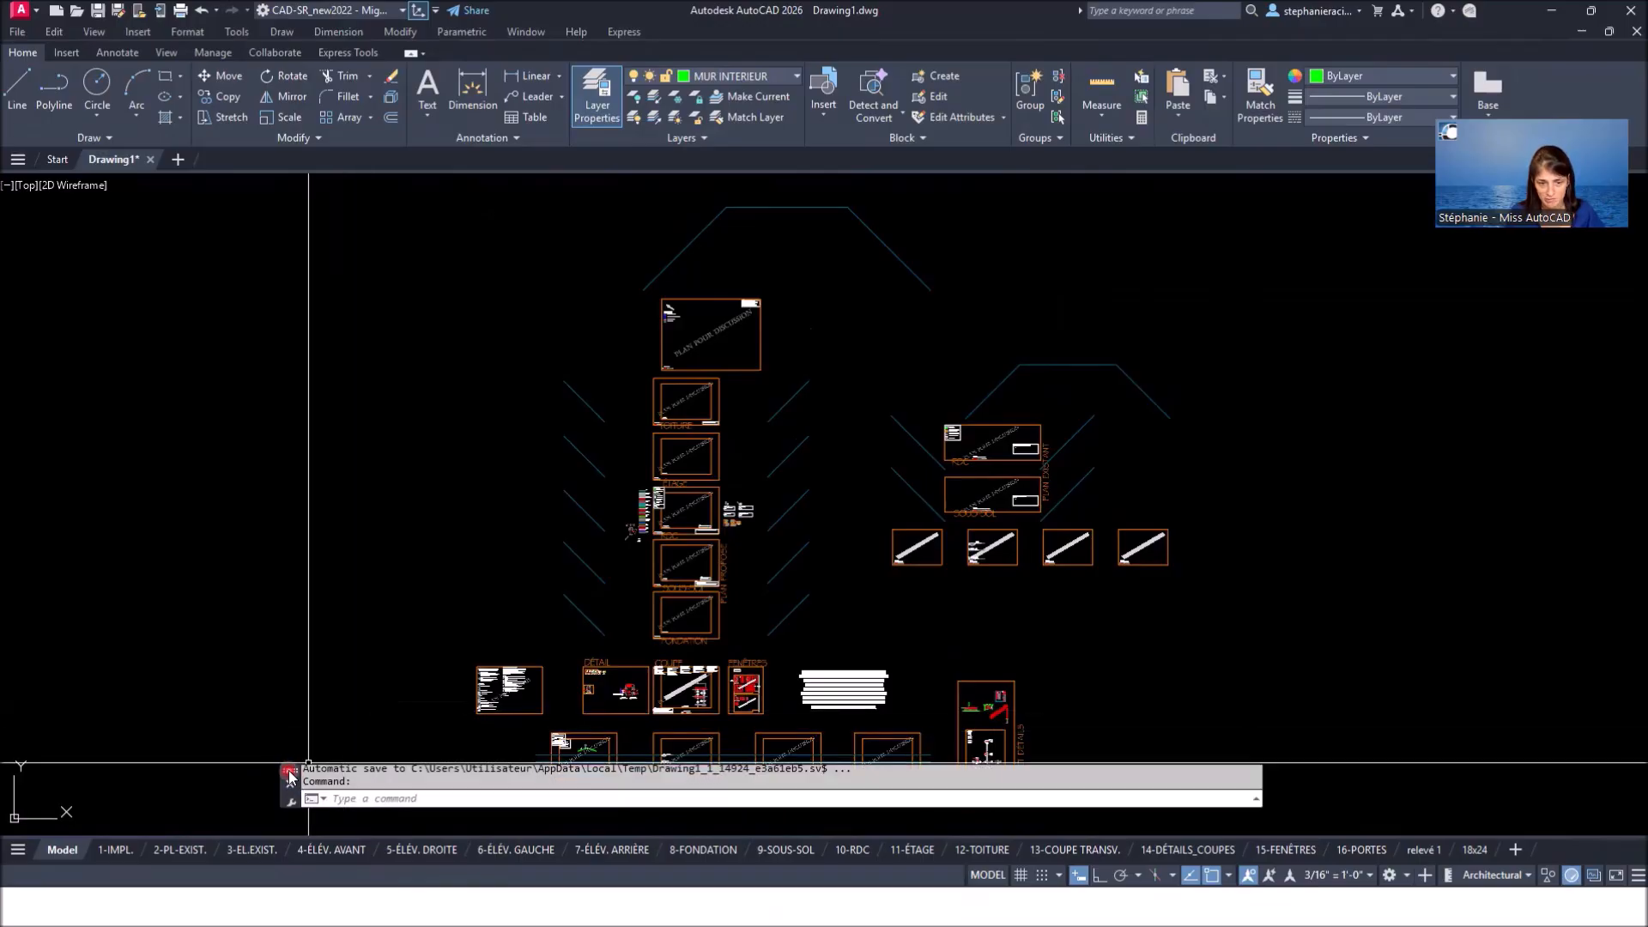
Dock the floating command line between the drawing area and the layout tabs, across the full width
{"action": "left_click_drag", "start_coordinate": [289, 777], "coordinate": [249, 831]}
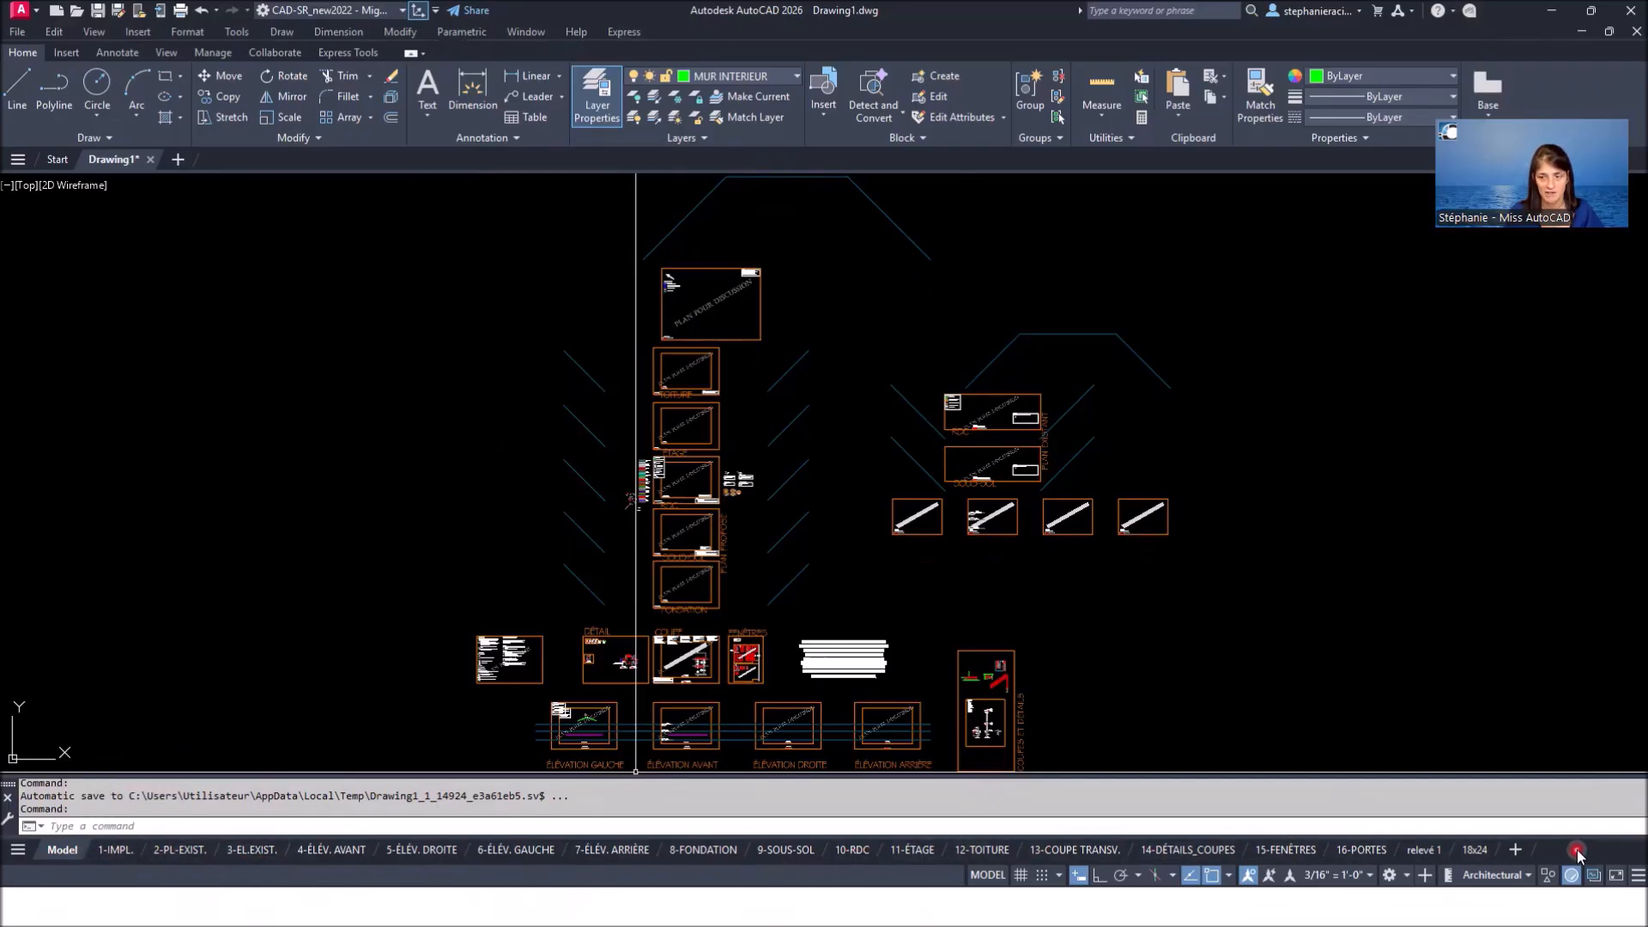
Examine the layout tab docking options, Dock above Status Bar and Dock Inline with Status Bar, without changing the current choice
{"action": "mouse_move", "coordinate": [1061, 863]}
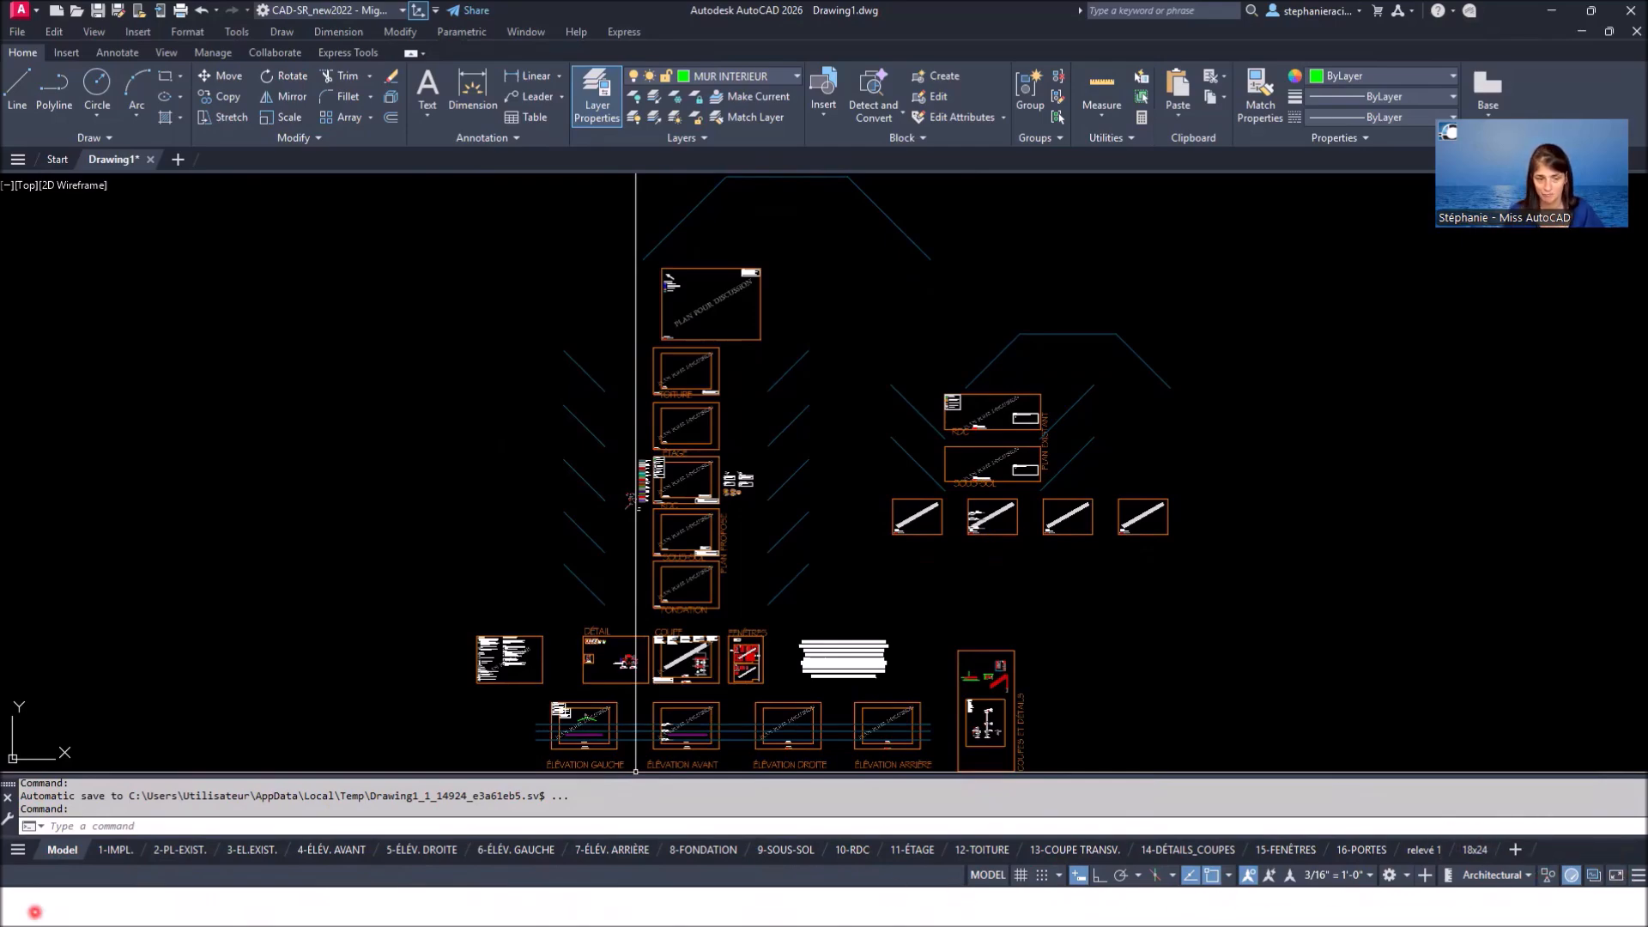
{"action": "left_click", "coordinate": [17, 850]}
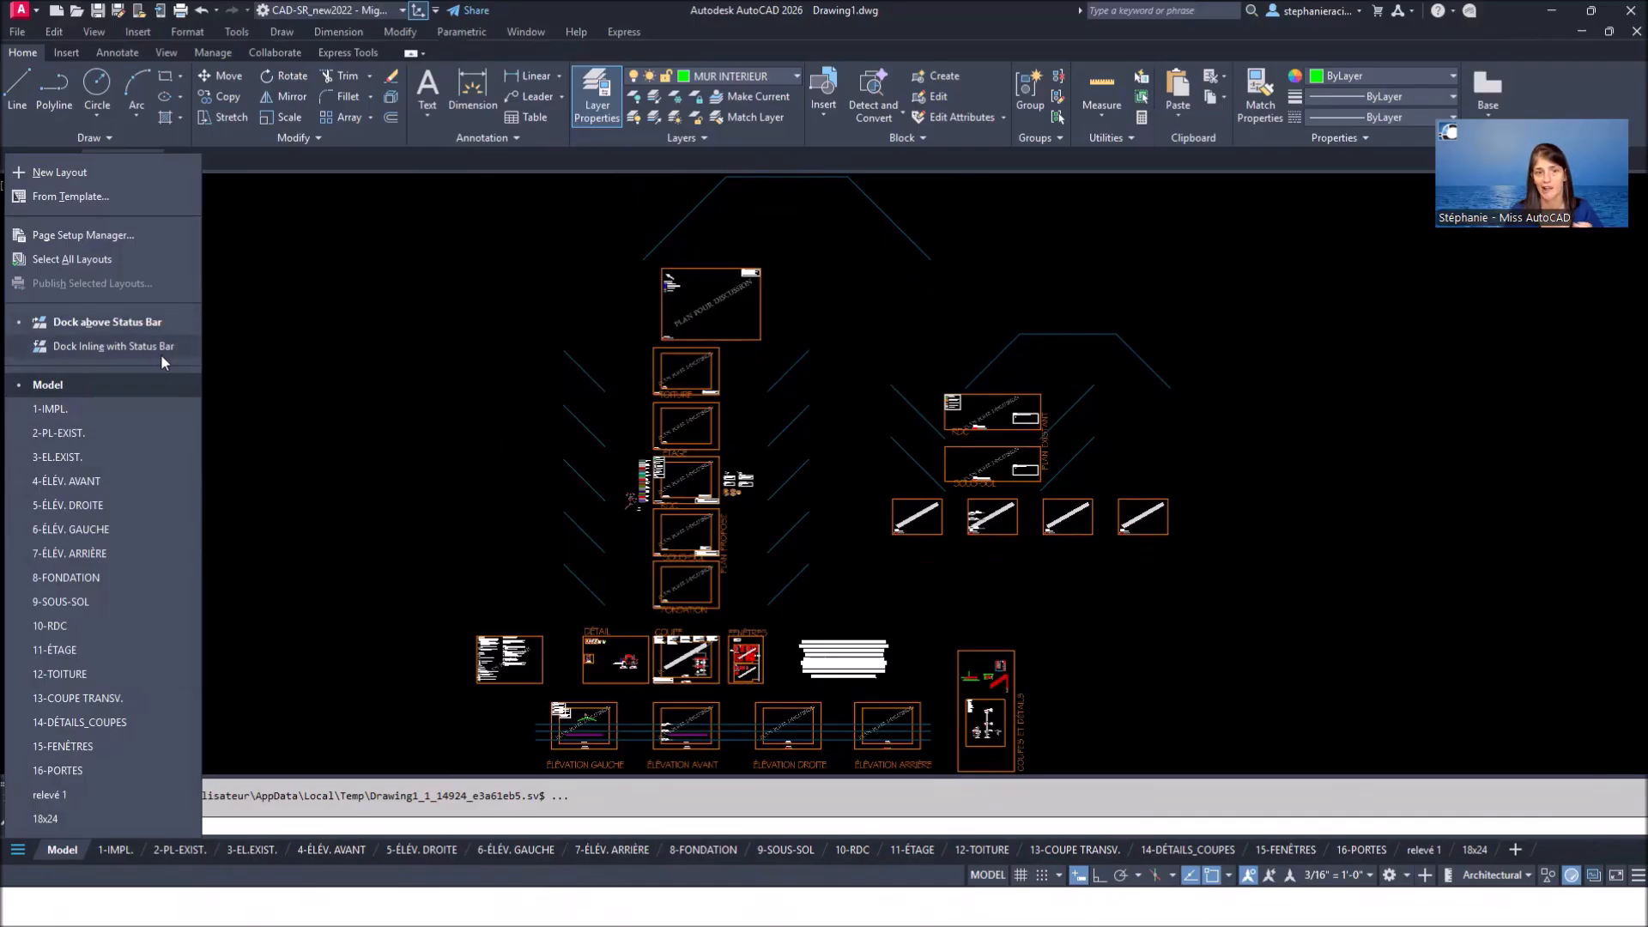
{"action": "left_click", "coordinate": [227, 371]}
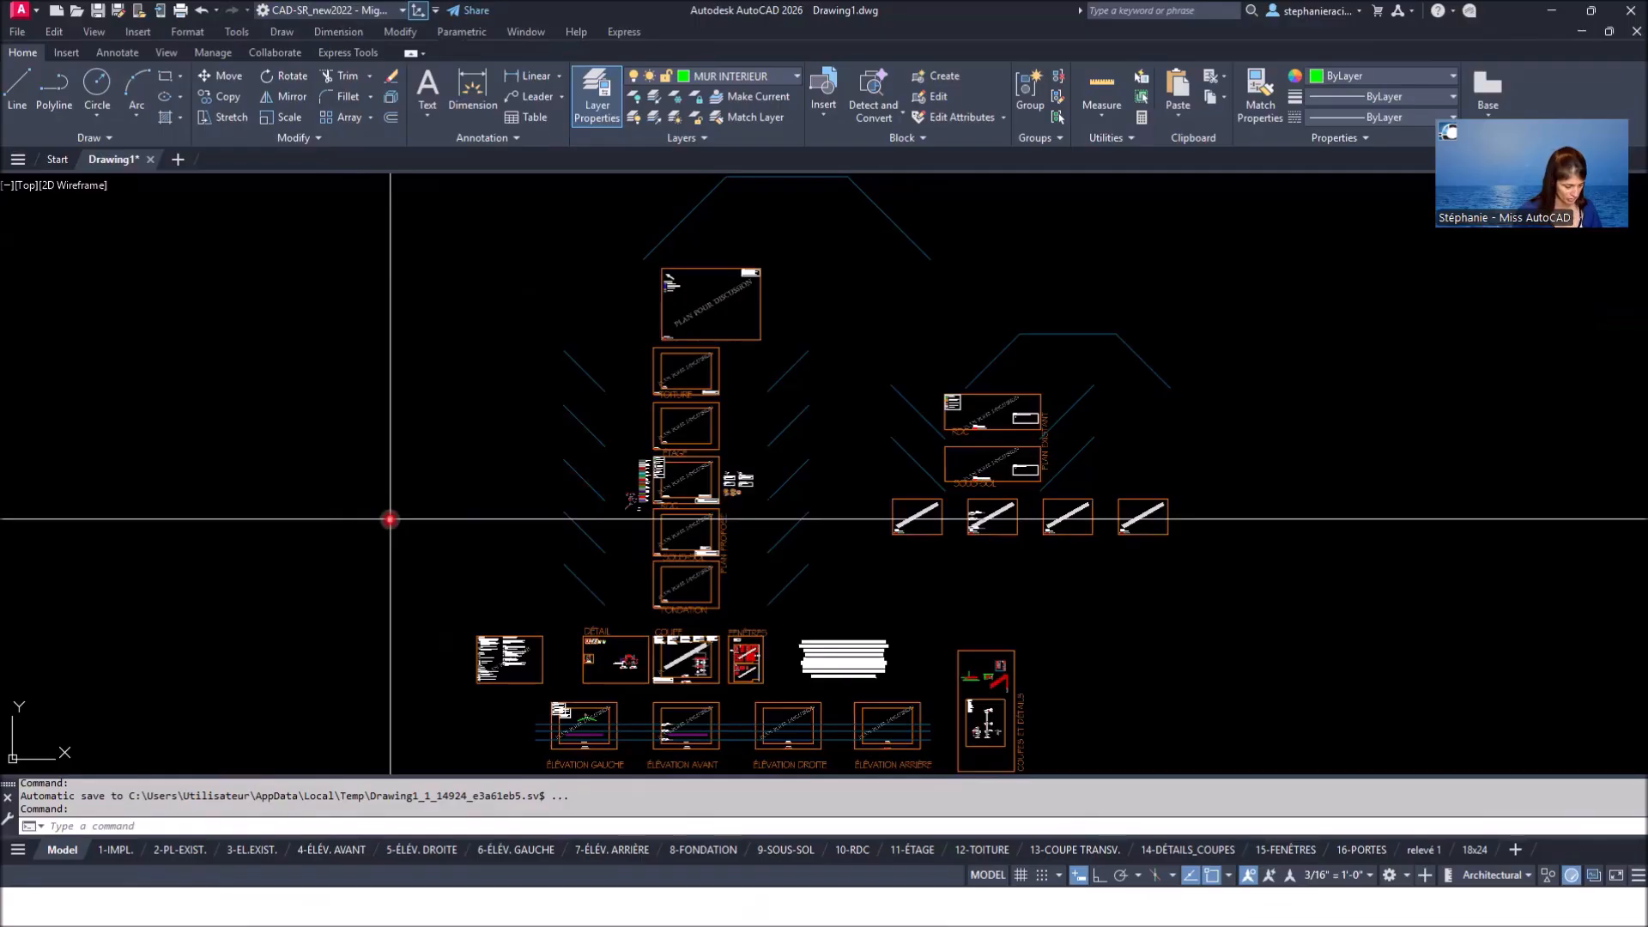
Review the available profiles with the OPTIONS command and the list of saved workspaces, leaving the current profile and workspace selected
{"action": "type", "text": "optio"}
{"action": "key", "text": "Return"}
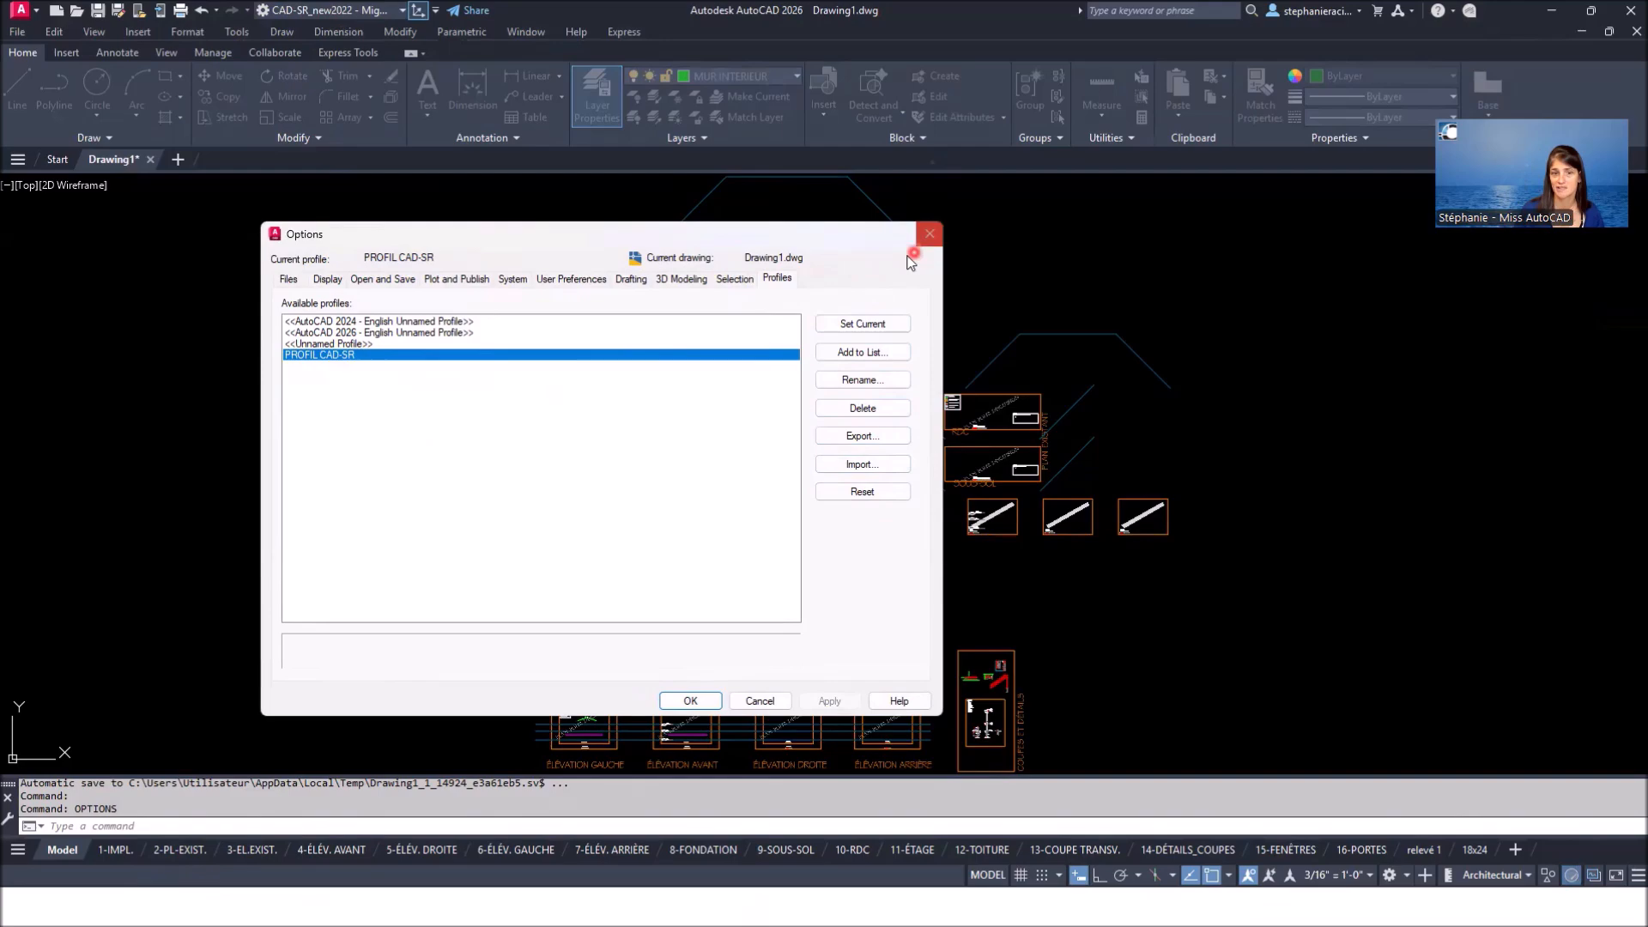
{"action": "left_click", "coordinate": [930, 234]}
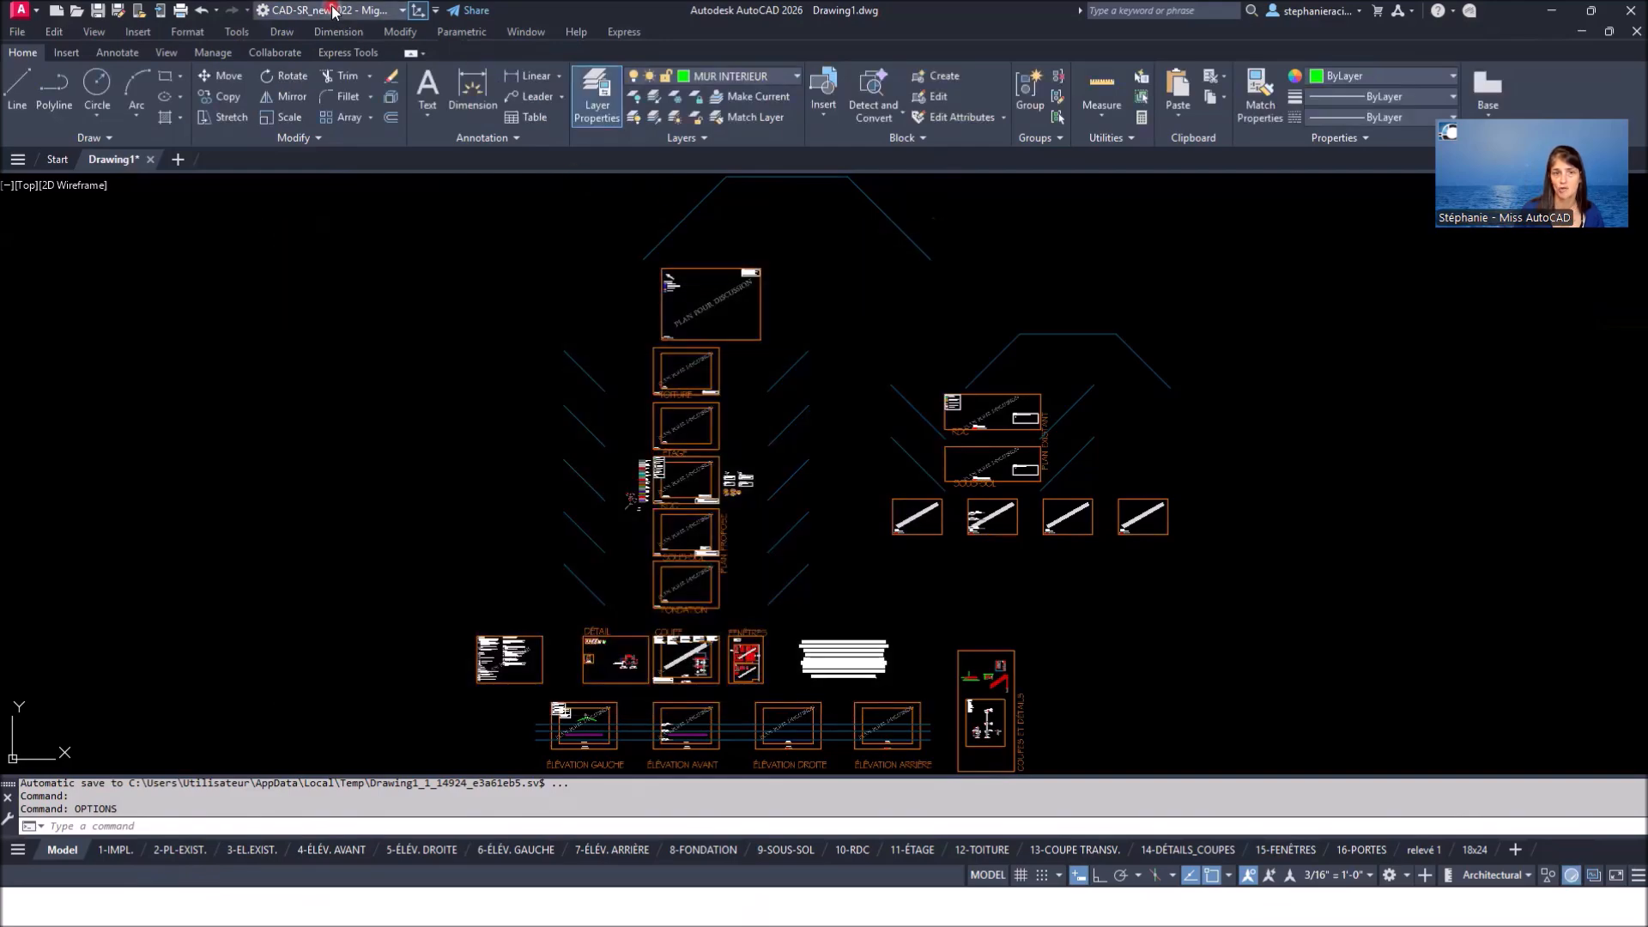
{"action": "left_click", "coordinate": [400, 11]}
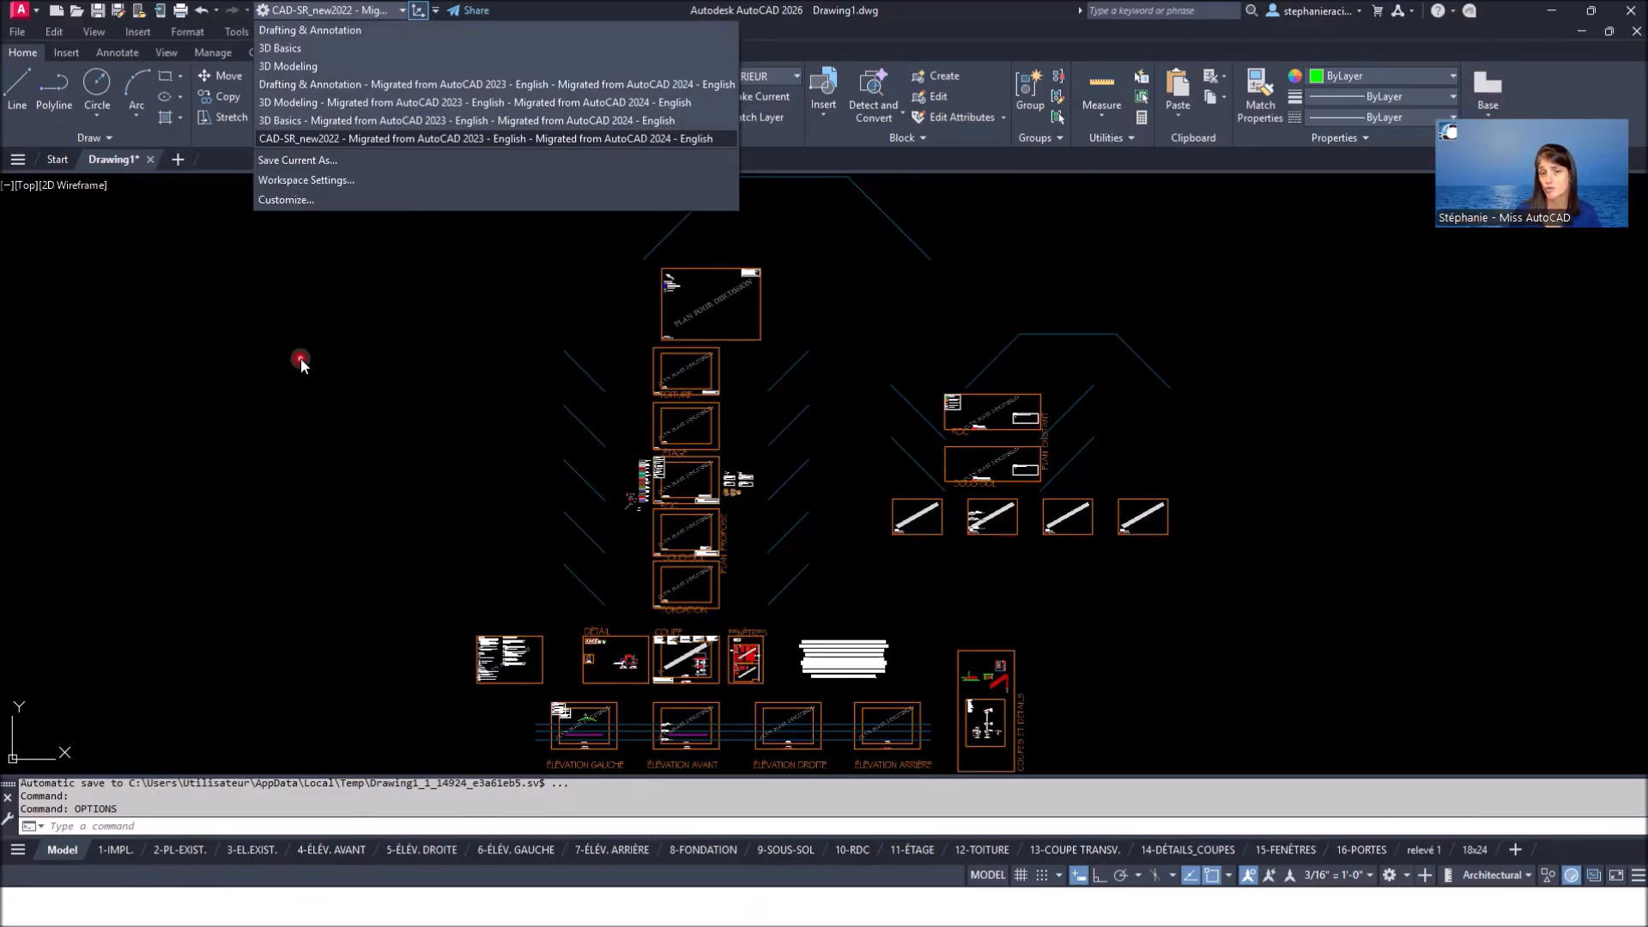
{"action": "left_click", "coordinate": [300, 358]}
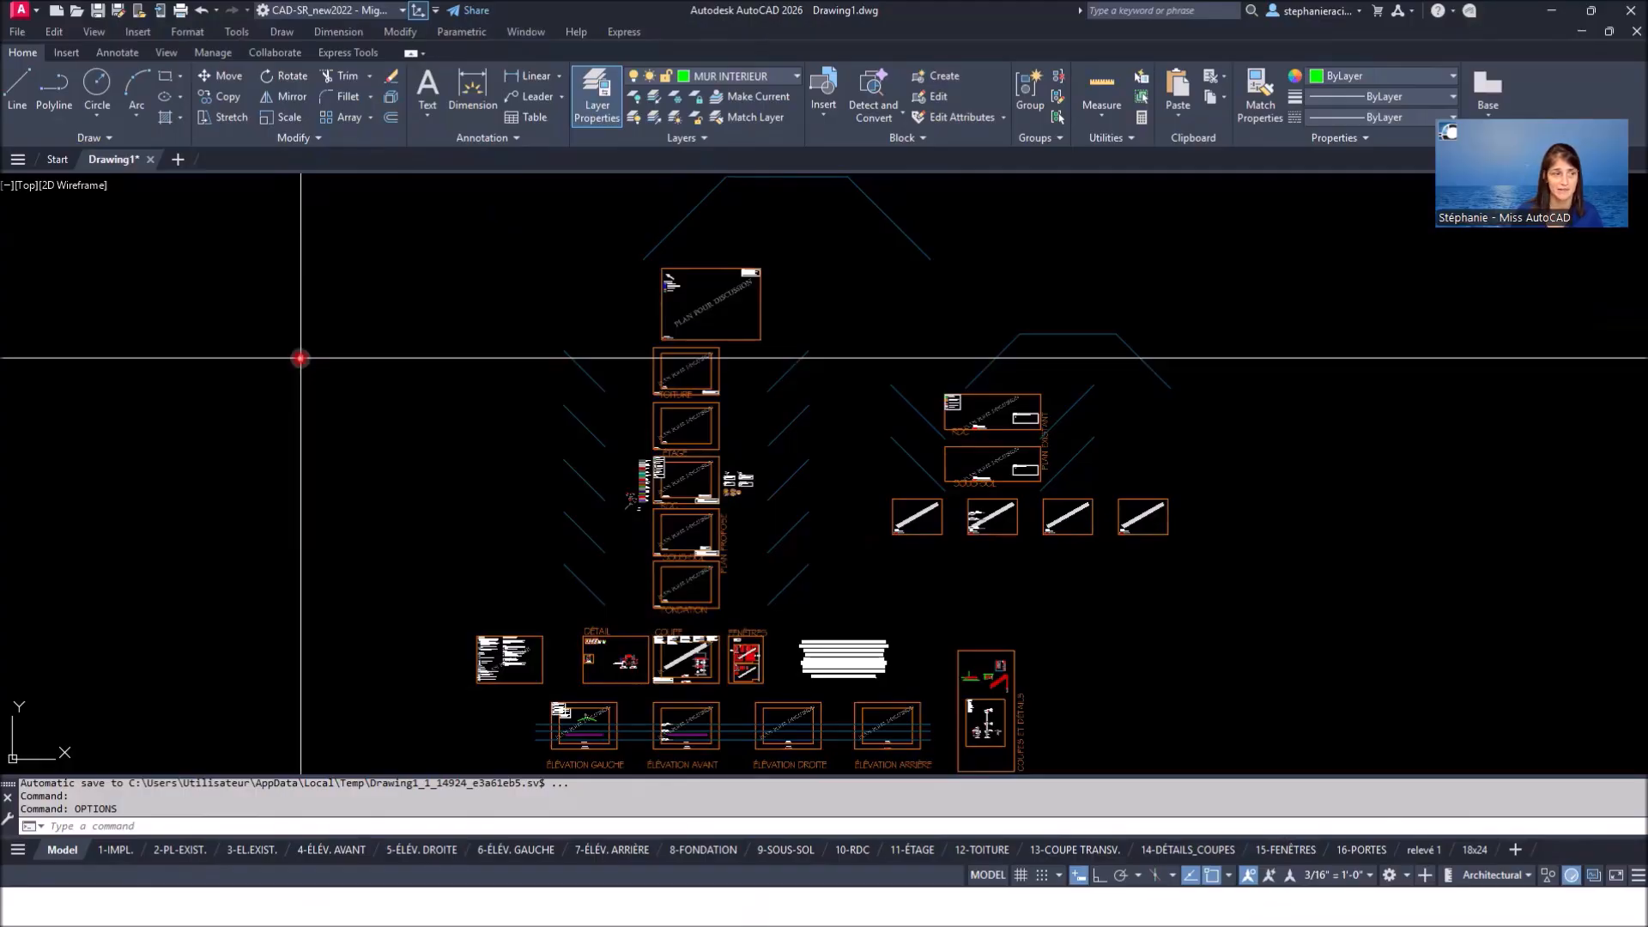